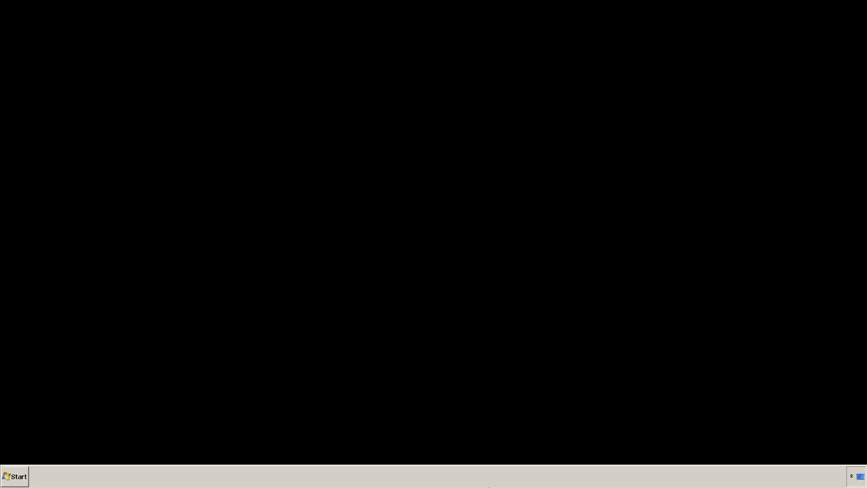
Open LEADTOOLS Help and Demos from the LEADTOOLS Medical Imaging Suite 17.5 Start menu folder.
{"action": "left_click", "coordinate": [15, 476]}
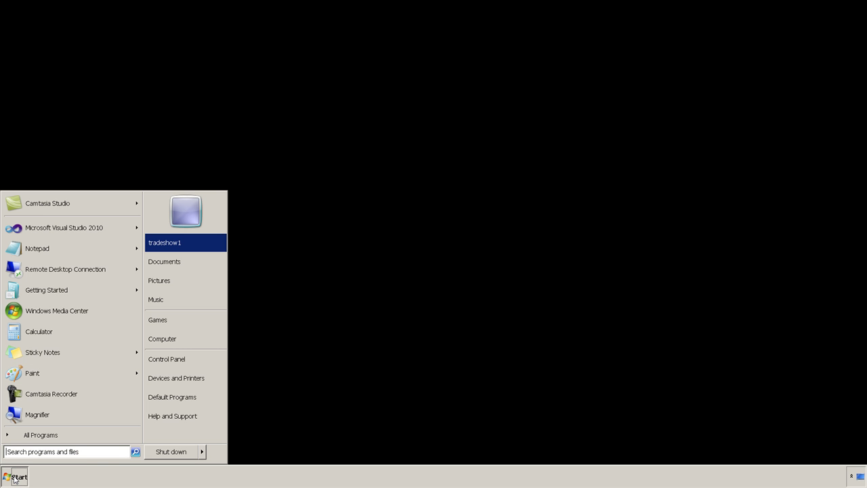
{"action": "left_click", "coordinate": [40, 434]}
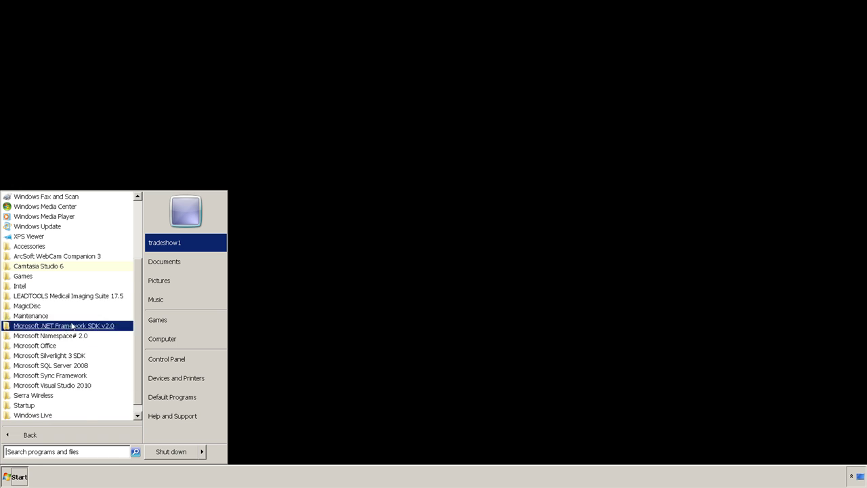
{"action": "left_click", "coordinate": [83, 296]}
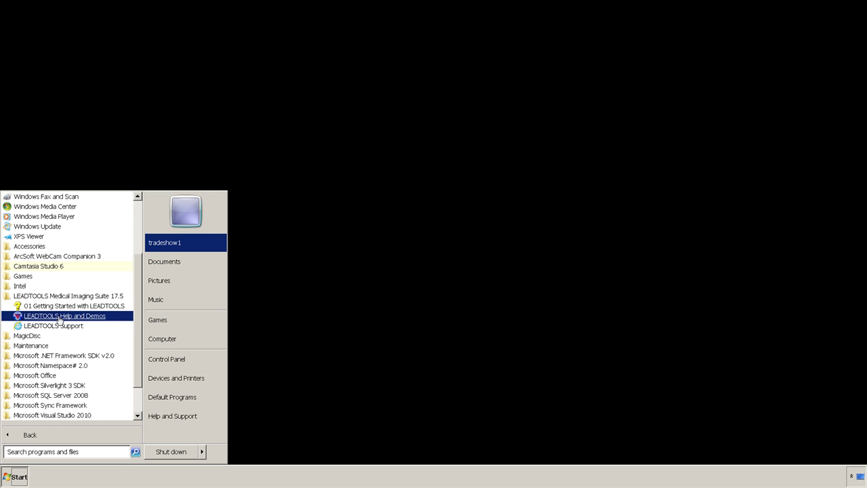
{"action": "left_click", "coordinate": [58, 317]}
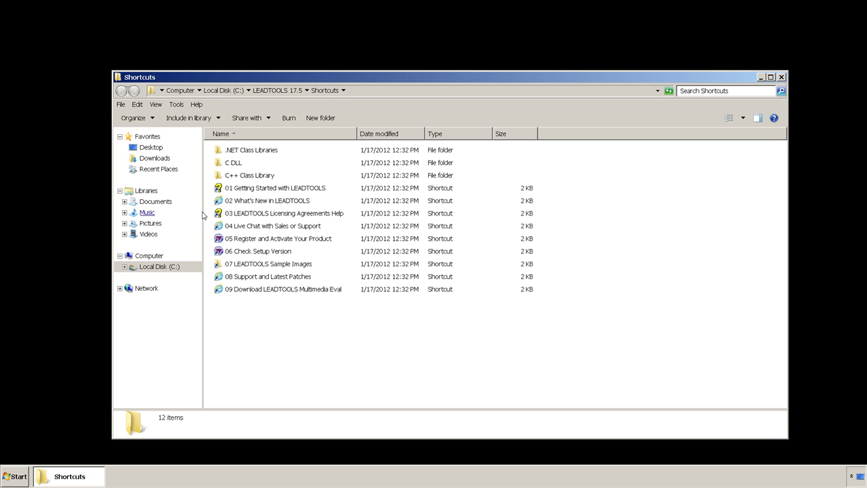
Browse to 03 Medical > 04 PACS Framework > 01 PACS Config Demo and launch PACS Config Tool C# 32-bit.
{"action": "left_click", "coordinate": [256, 154]}
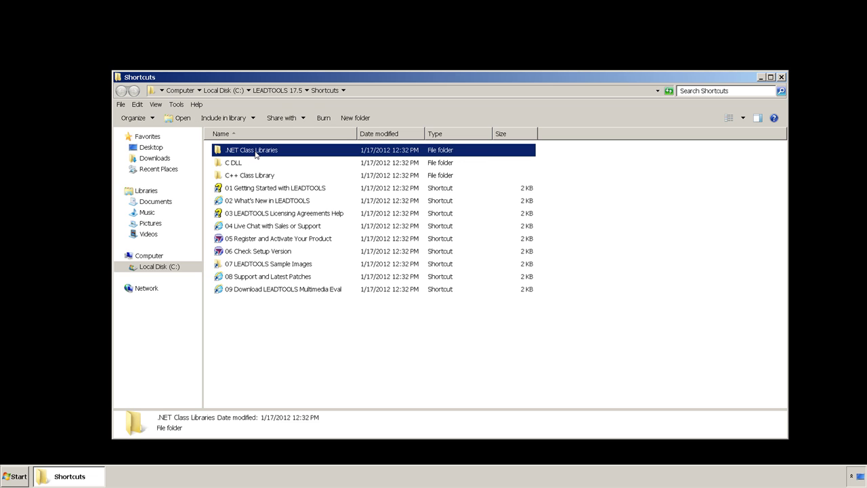
{"action": "double_click", "coordinate": [256, 154]}
{"action": "left_click", "coordinate": [255, 154]}
{"action": "double_click", "coordinate": [255, 154]}
{"action": "left_click", "coordinate": [255, 153]}
{"action": "double_click", "coordinate": [241, 176]}
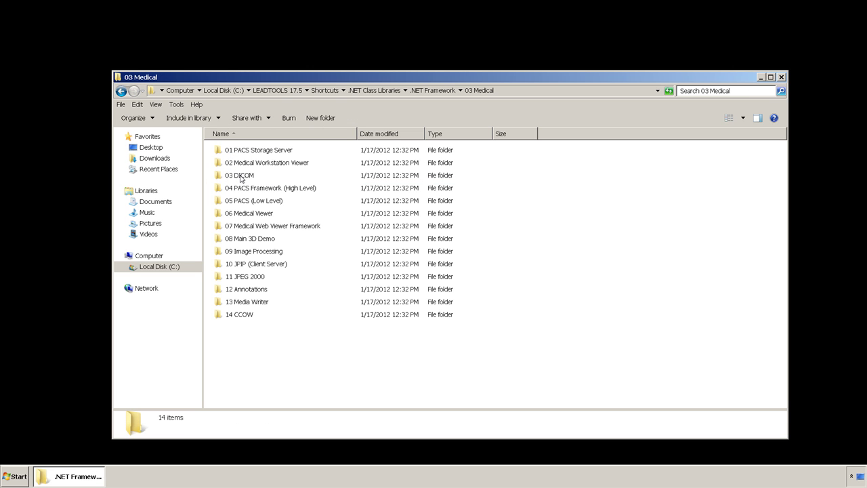
{"action": "double_click", "coordinate": [250, 188]}
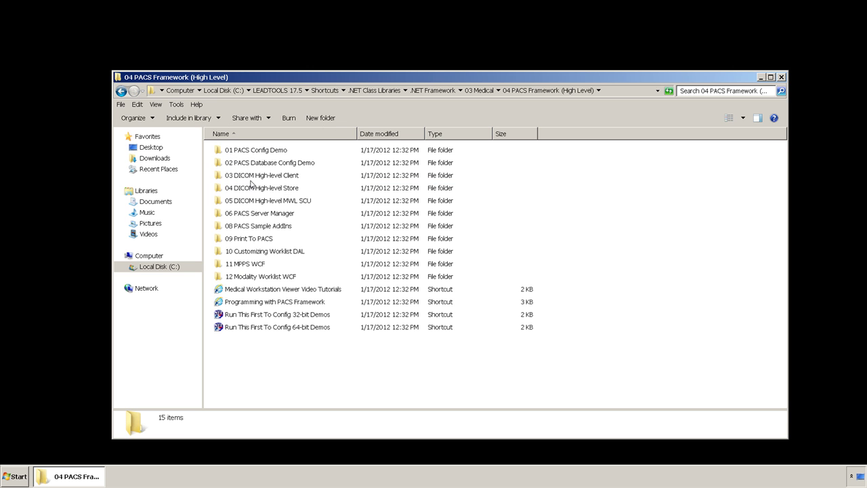
{"action": "left_click", "coordinate": [264, 153]}
{"action": "double_click", "coordinate": [264, 153]}
{"action": "left_click", "coordinate": [264, 153]}
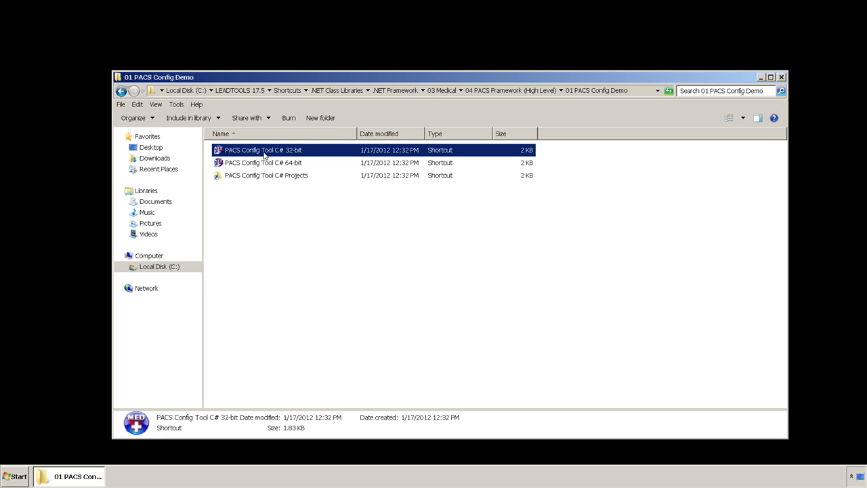
{"action": "double_click", "coordinate": [264, 154]}
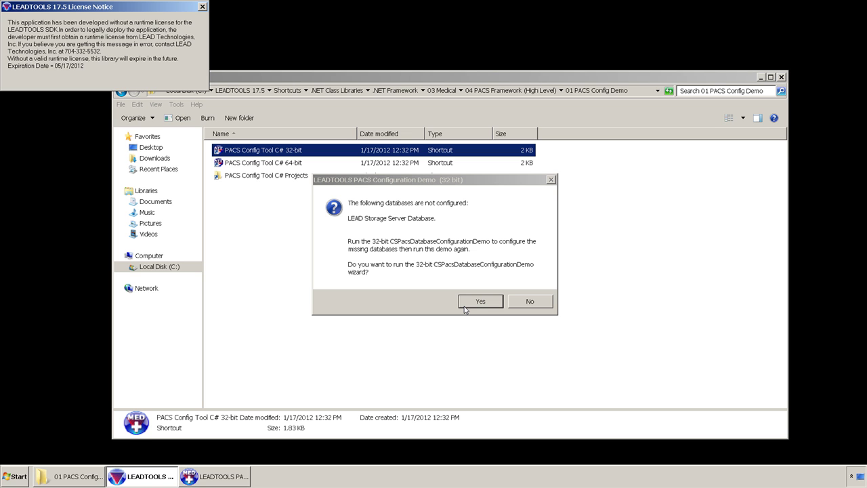
Start the database wizard and keep the default SQL Server Compact 3.5 data source.
{"action": "left_click", "coordinate": [465, 306]}
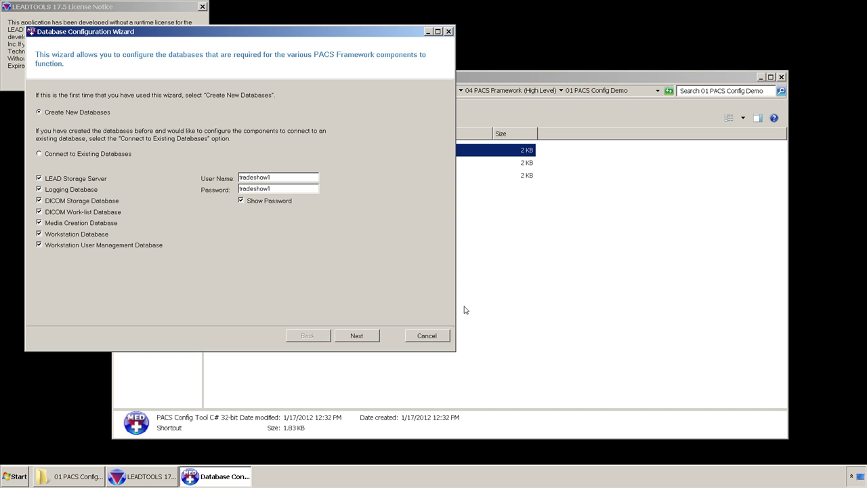
{"action": "left_click", "coordinate": [378, 336]}
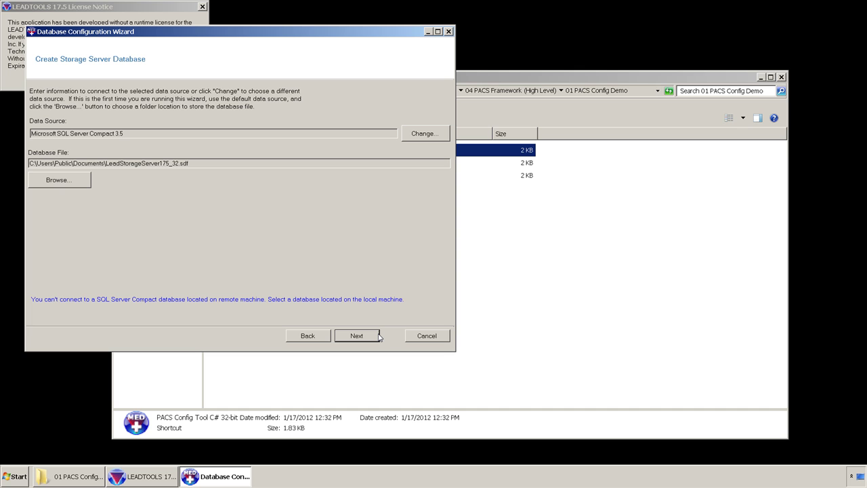
{"action": "left_click", "coordinate": [419, 135]}
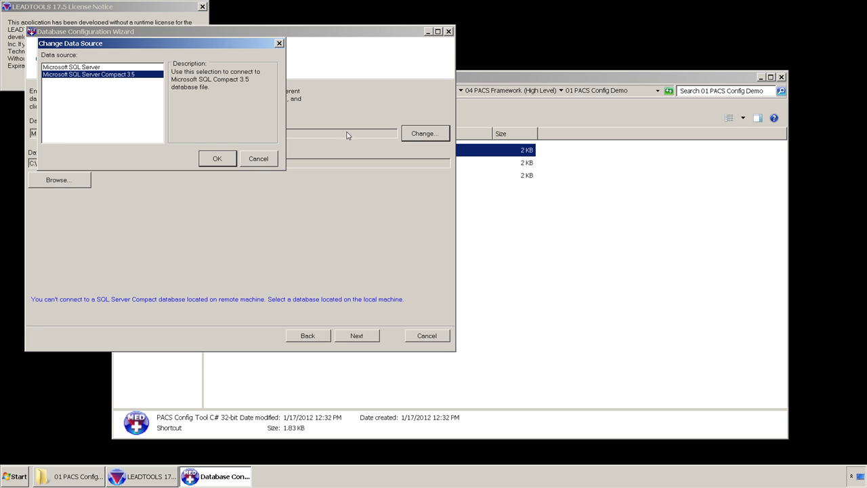
{"action": "left_click", "coordinate": [266, 162]}
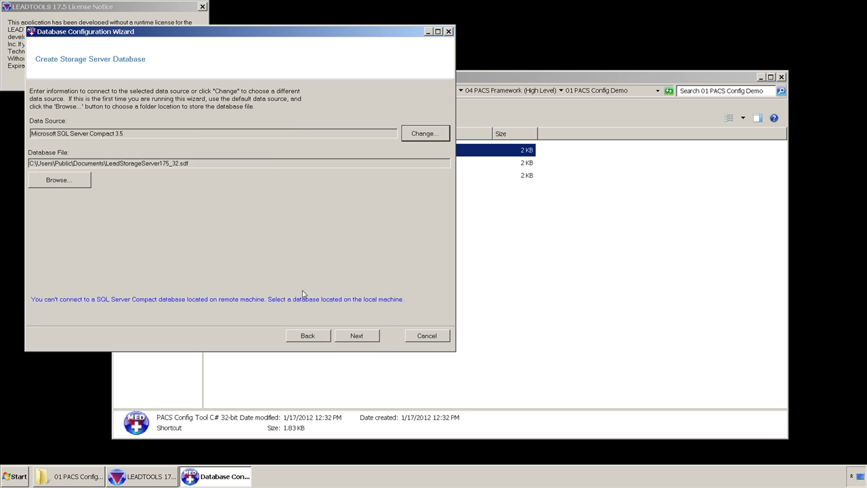
Step through the remaining database pages and create all seven databases under C:\Users\Public\Documents.
{"action": "left_click", "coordinate": [352, 340]}
{"action": "left_click", "coordinate": [352, 341]}
{"action": "left_click", "coordinate": [352, 341]}
{"action": "left_click", "coordinate": [352, 340]}
{"action": "left_click", "coordinate": [352, 341]}
{"action": "left_click", "coordinate": [352, 341]}
{"action": "left_click", "coordinate": [352, 341]}
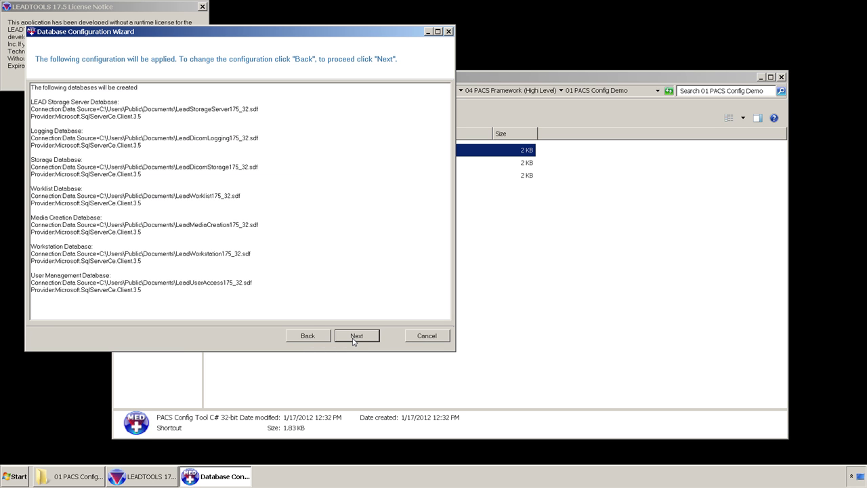
{"action": "left_click", "coordinate": [352, 341]}
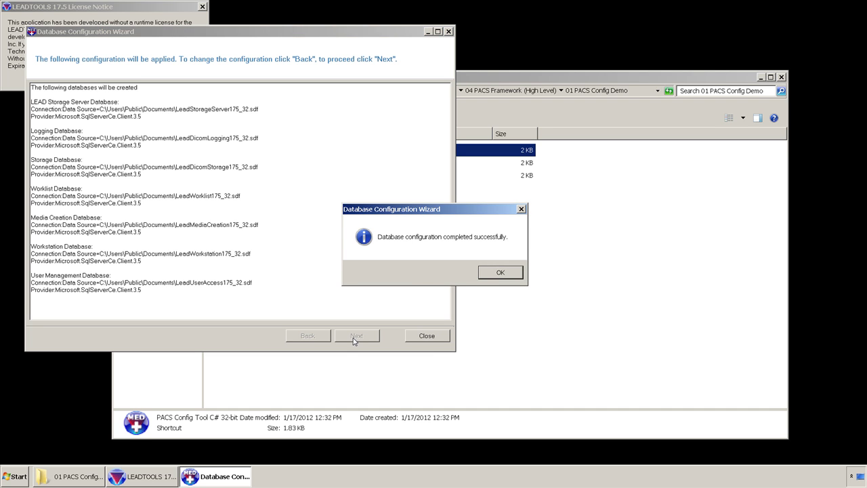
{"action": "left_click", "coordinate": [488, 276]}
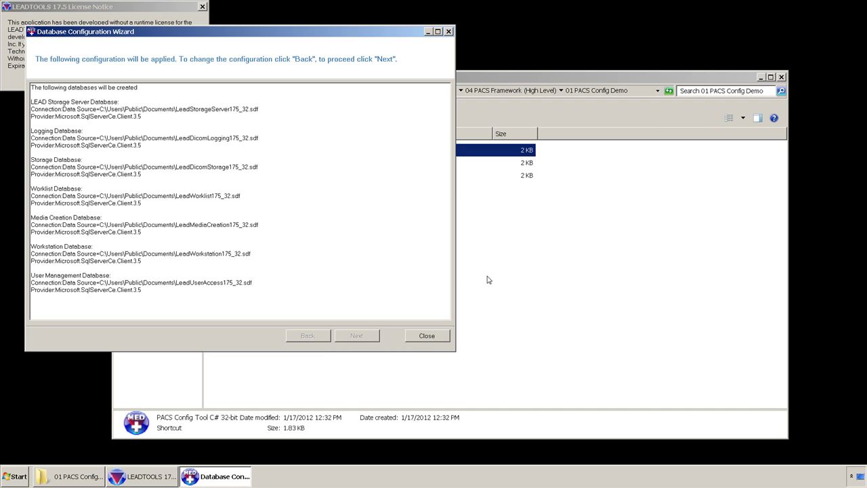
Close the wizard and help notes, configure the 32-bit DICOM services with defaults, then close the demo.
{"action": "left_click", "coordinate": [427, 336]}
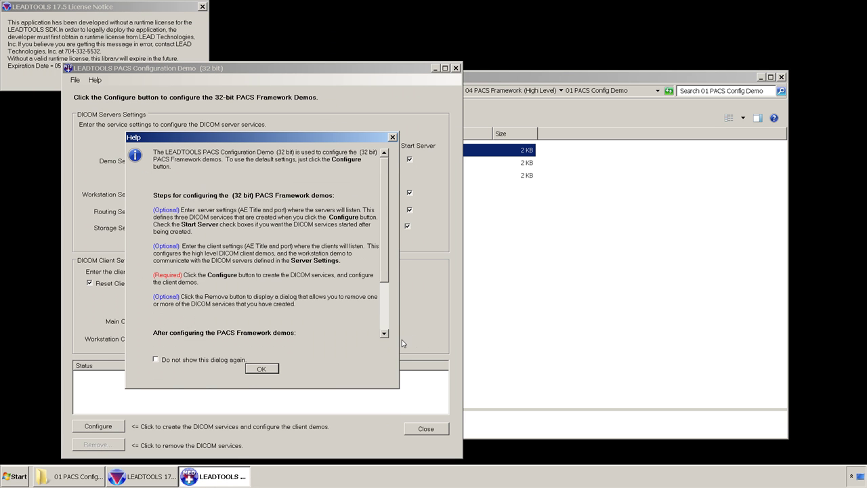
{"action": "left_click", "coordinate": [257, 370]}
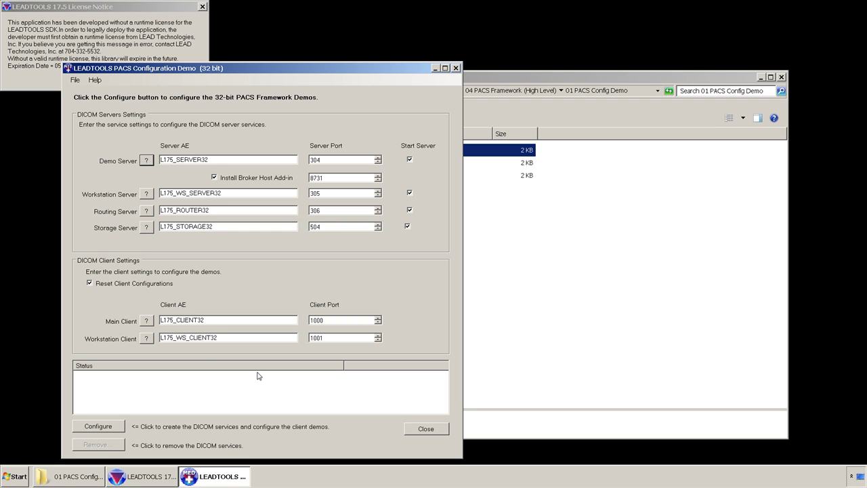
{"action": "left_click", "coordinate": [103, 426]}
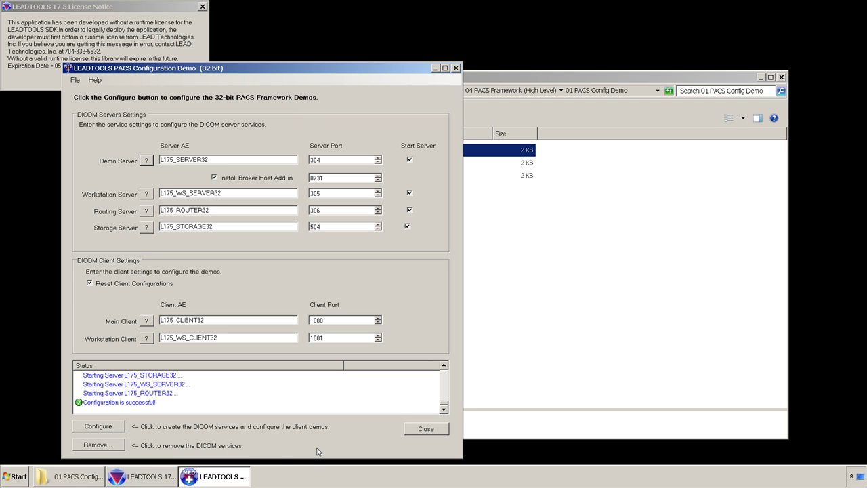
{"action": "left_click", "coordinate": [416, 432]}
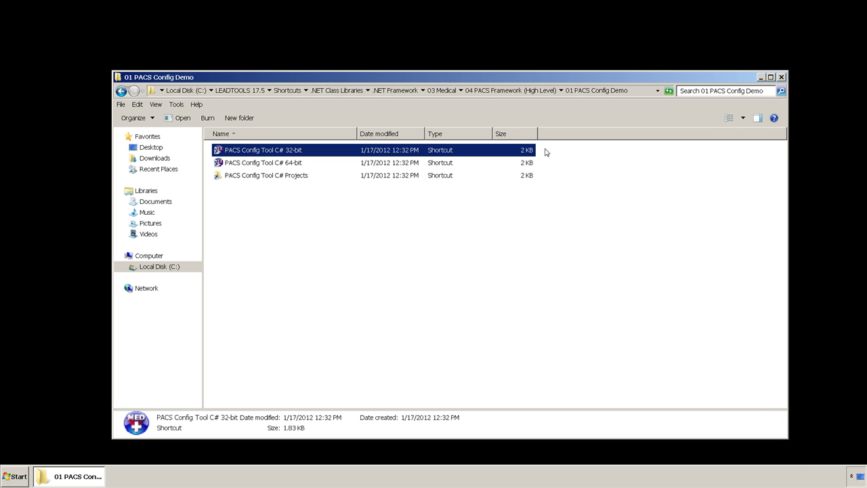
Go to 01 PACS Storage Server > 01 Storage Server and launch Storage Server Manager C# 32-bit.
{"action": "left_click", "coordinate": [450, 92]}
{"action": "double_click", "coordinate": [281, 150]}
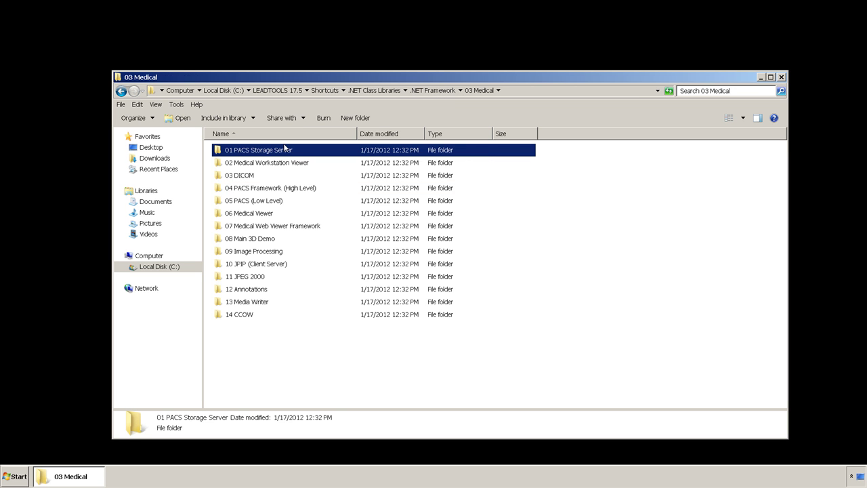
{"action": "double_click", "coordinate": [279, 150]}
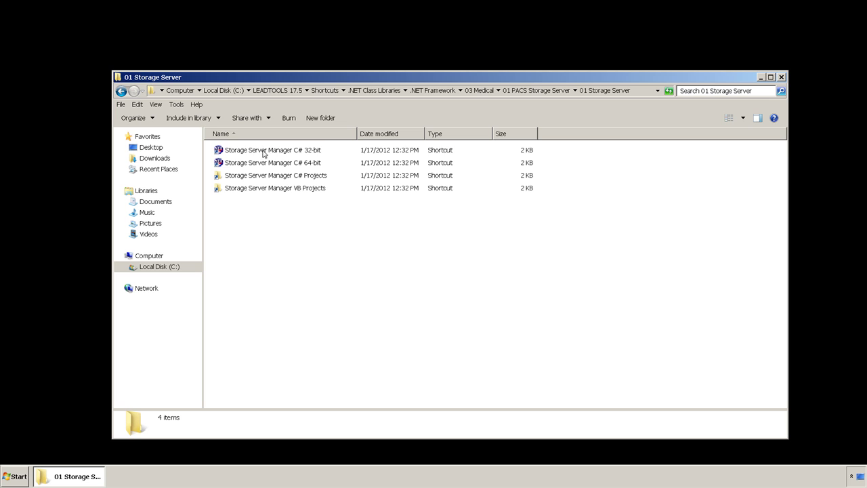
{"action": "left_click", "coordinate": [265, 153]}
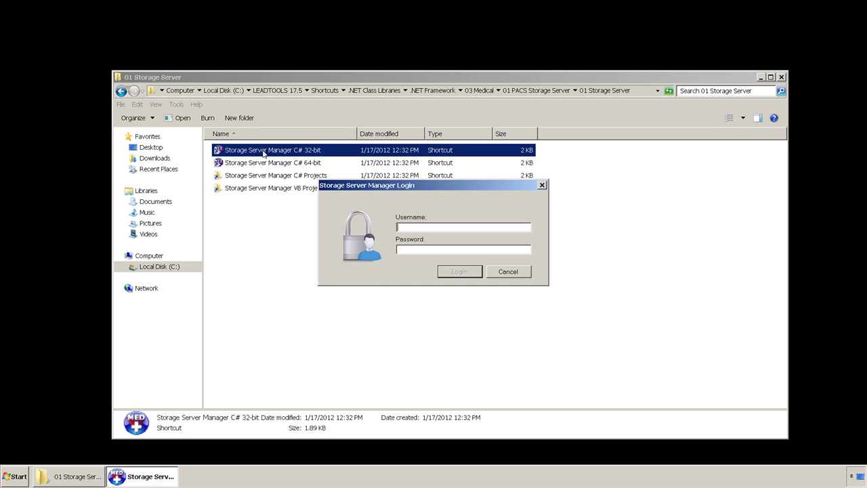
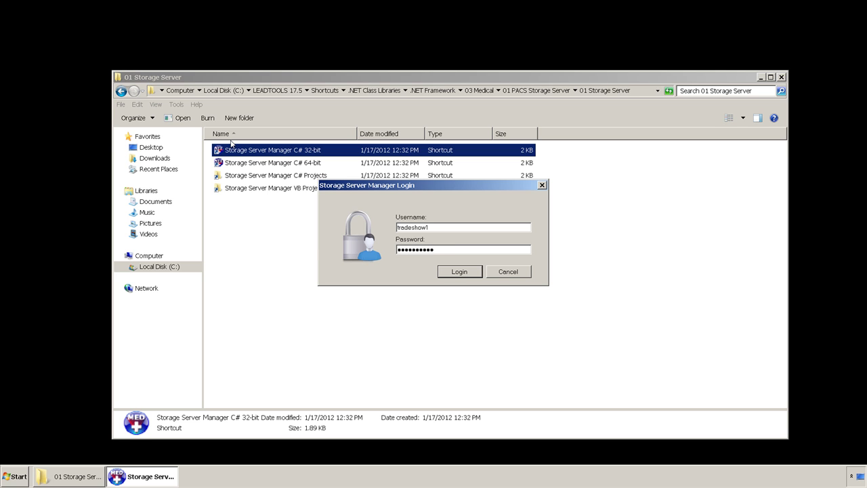
Log in with the account username and password.
{"action": "key", "text": "Return"}
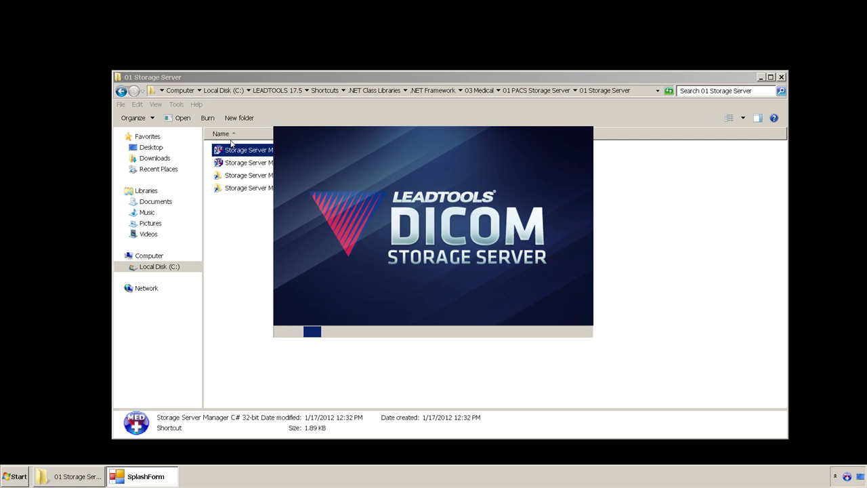
Maximize the Storage Server, open Server Settings at Administration, and turn off Idle Timeout.
{"action": "left_click", "coordinate": [780, 78]}
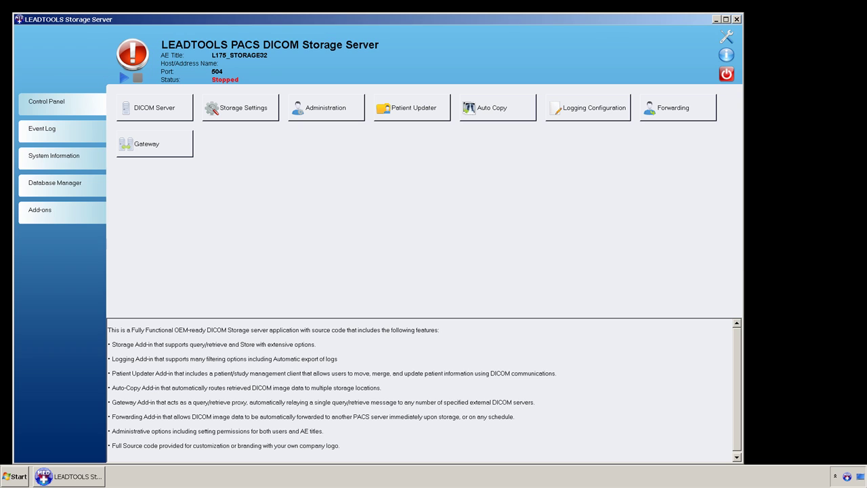
{"action": "left_click", "coordinate": [725, 20]}
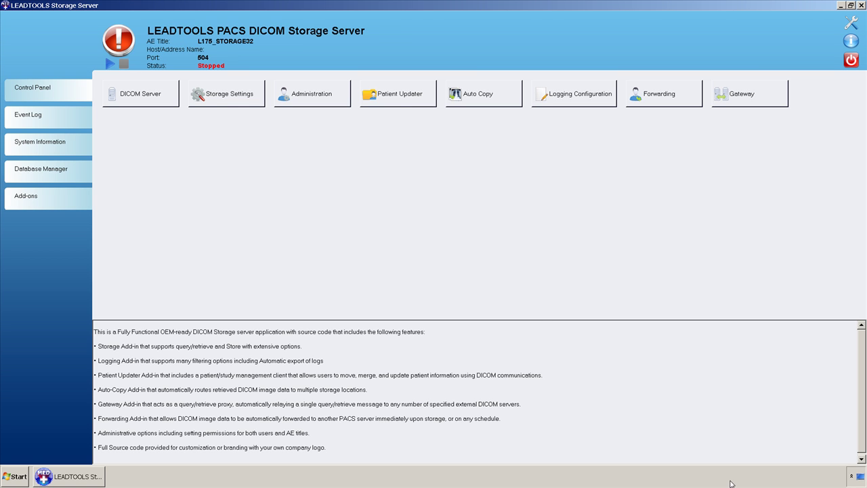
{"action": "left_click", "coordinate": [301, 105]}
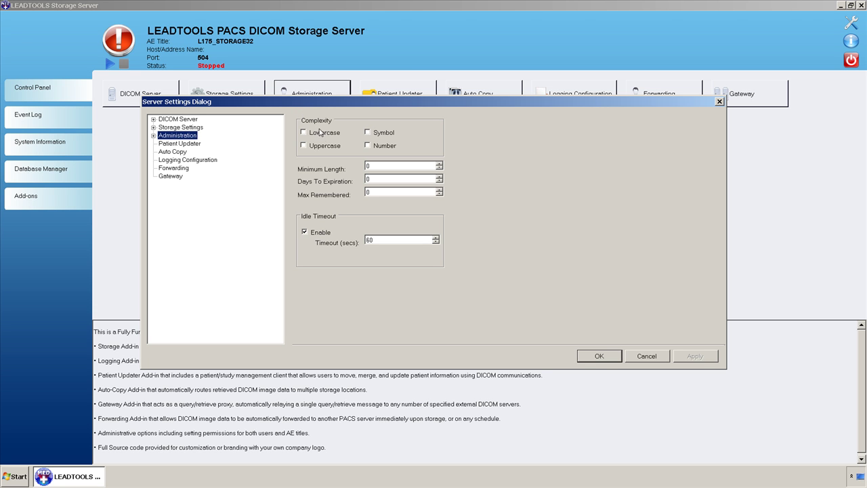
{"action": "left_click", "coordinate": [325, 237]}
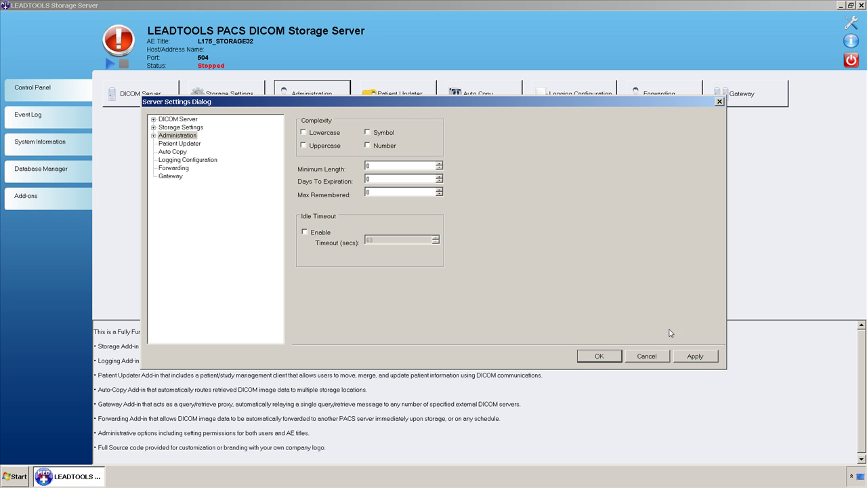
Apply the Administration changes and close Server Settings with OK.
{"action": "left_click", "coordinate": [702, 356]}
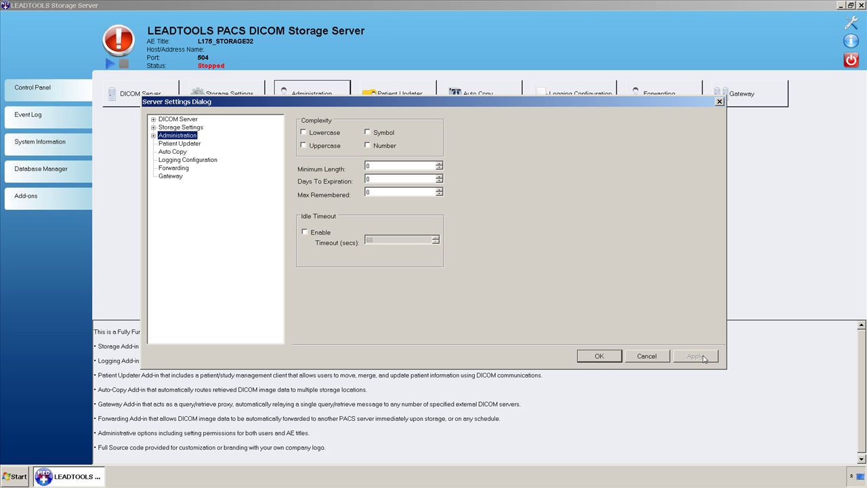
{"action": "left_click", "coordinate": [600, 356]}
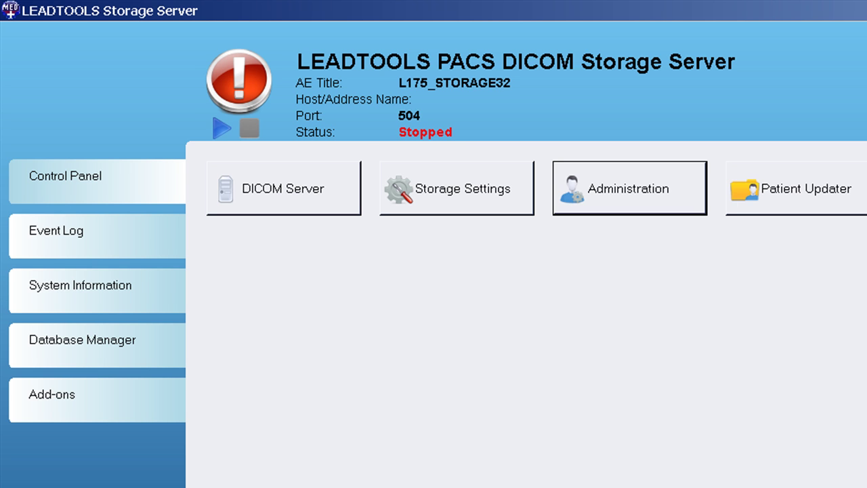
Start the L175_STORAGE32 server on port 504 and glance at its About dialog.
{"action": "left_click", "coordinate": [222, 129]}
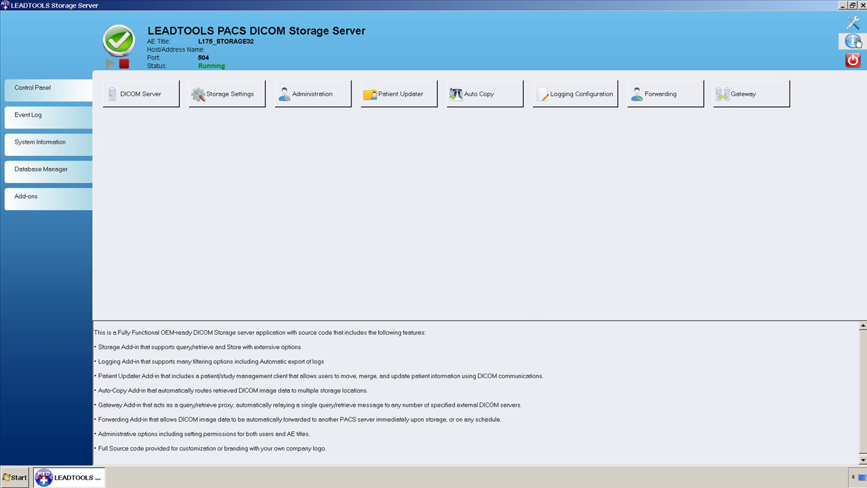
{"action": "left_click", "coordinate": [852, 42]}
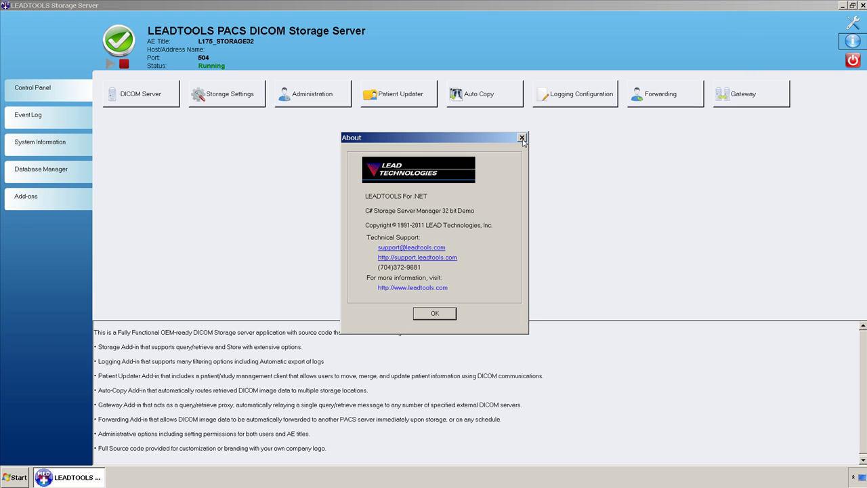
{"action": "left_click", "coordinate": [521, 138]}
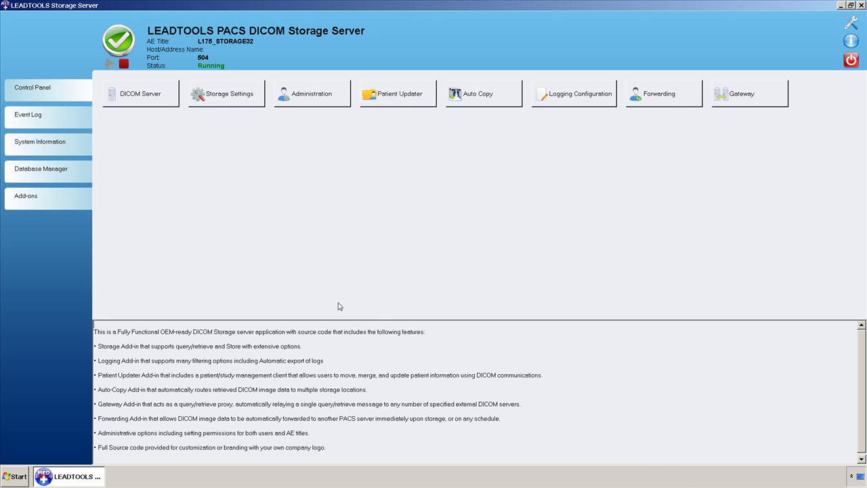
Check the Add-ons list, then copy Leadtools.Medical.Media.AddIns.dll from L175_WS_SERVER32\AddIns.
{"action": "left_click", "coordinate": [73, 197]}
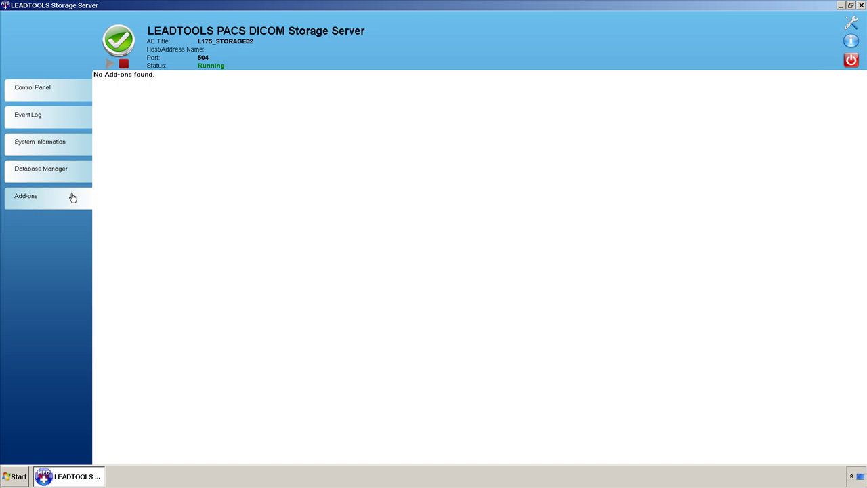
{"action": "right_click", "coordinate": [6, 478]}
{"action": "left_click", "coordinate": [27, 466]}
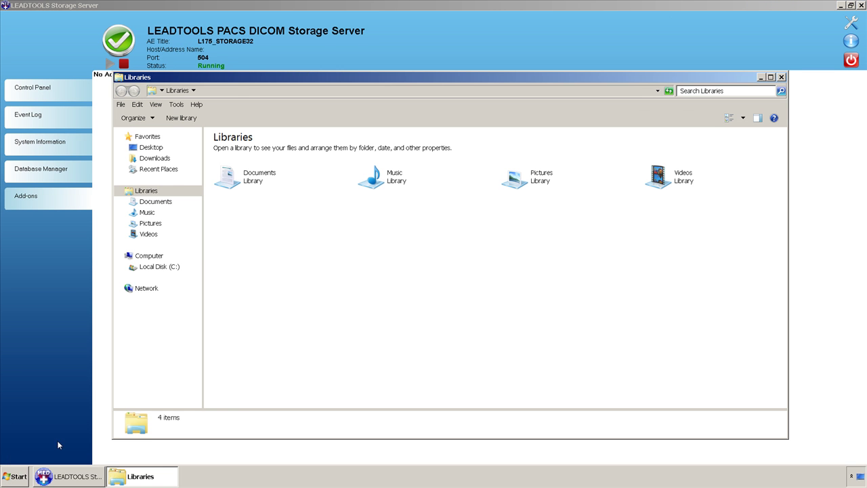
{"action": "left_click", "coordinate": [166, 266]}
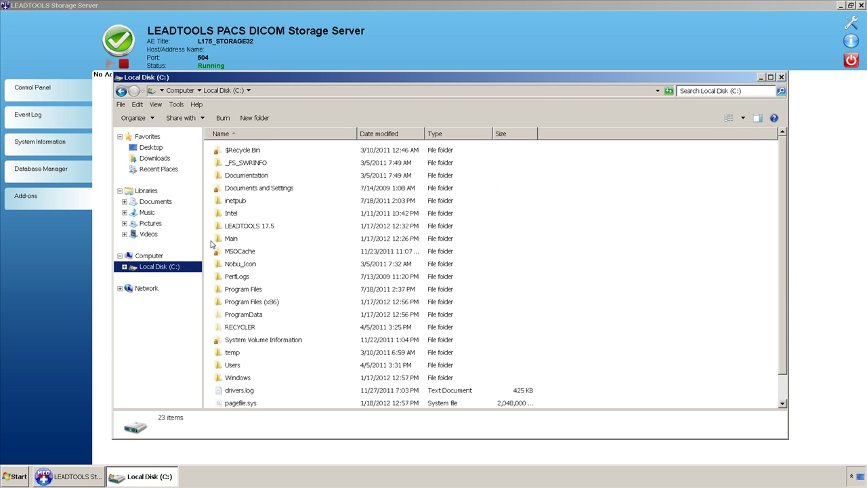
{"action": "double_click", "coordinate": [256, 225]}
{"action": "left_click", "coordinate": [229, 152]}
{"action": "double_click", "coordinate": [229, 151]}
{"action": "double_click", "coordinate": [237, 189]}
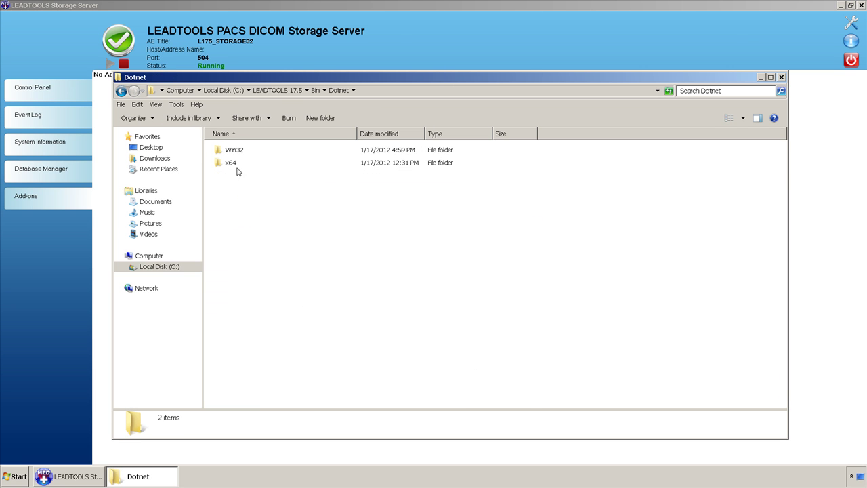
{"action": "double_click", "coordinate": [236, 155]}
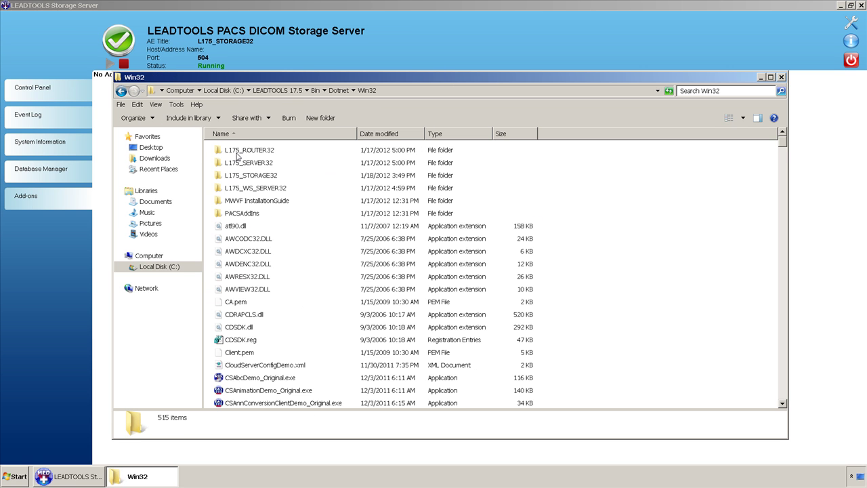
{"action": "double_click", "coordinate": [249, 190]}
{"action": "double_click", "coordinate": [237, 153]}
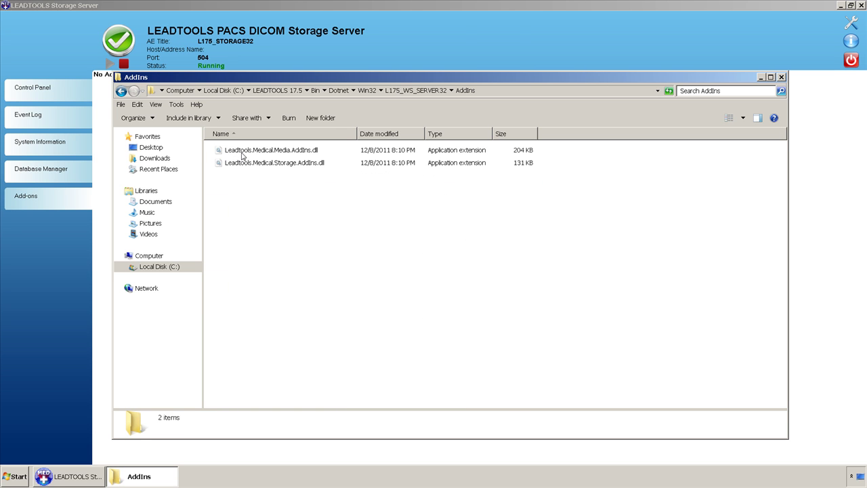
{"action": "right_click", "coordinate": [242, 154]}
{"action": "left_click", "coordinate": [266, 206]}
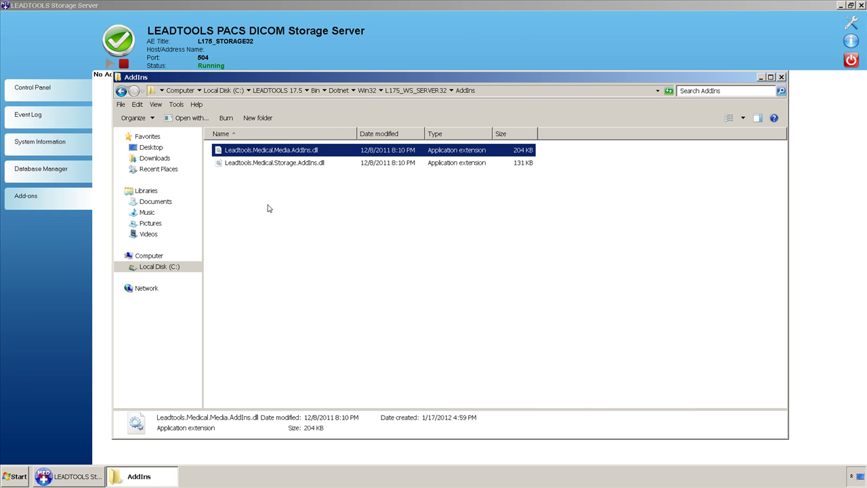
Paste the DLL into L175_STORAGE32\AddIns and close the Explorer window.
{"action": "left_click", "coordinate": [366, 91]}
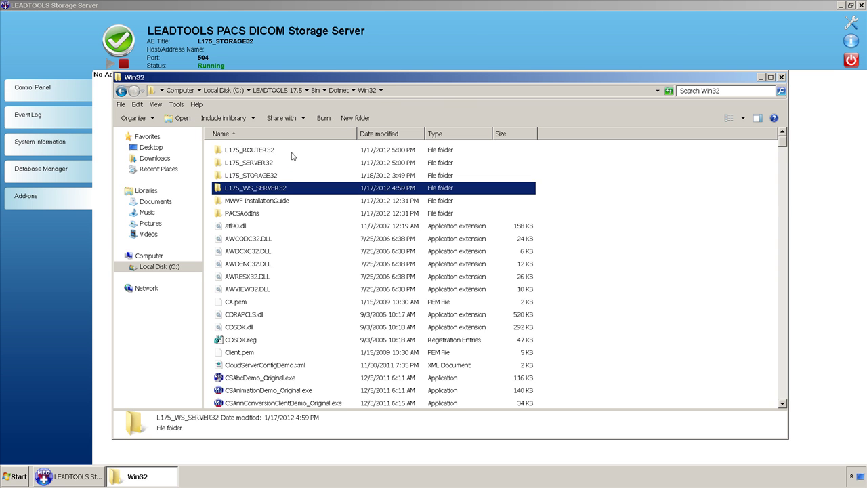
{"action": "double_click", "coordinate": [271, 177]}
{"action": "double_click", "coordinate": [238, 153]}
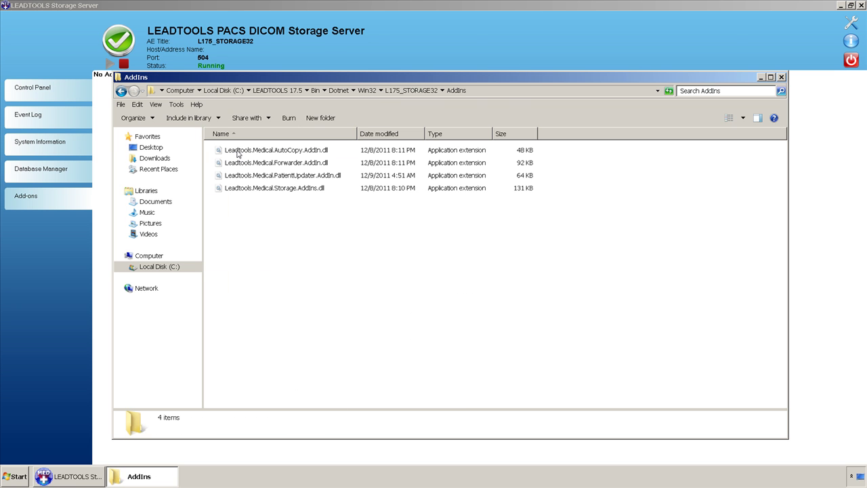
{"action": "right_click", "coordinate": [256, 207]}
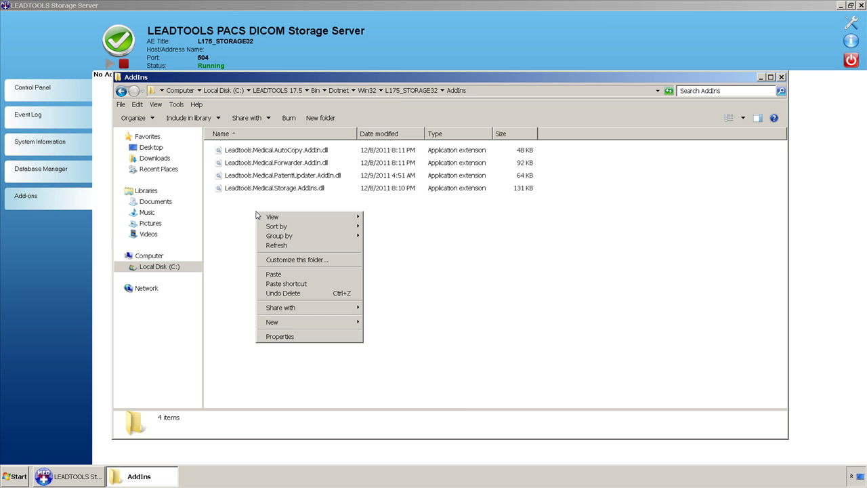
{"action": "left_click", "coordinate": [276, 271]}
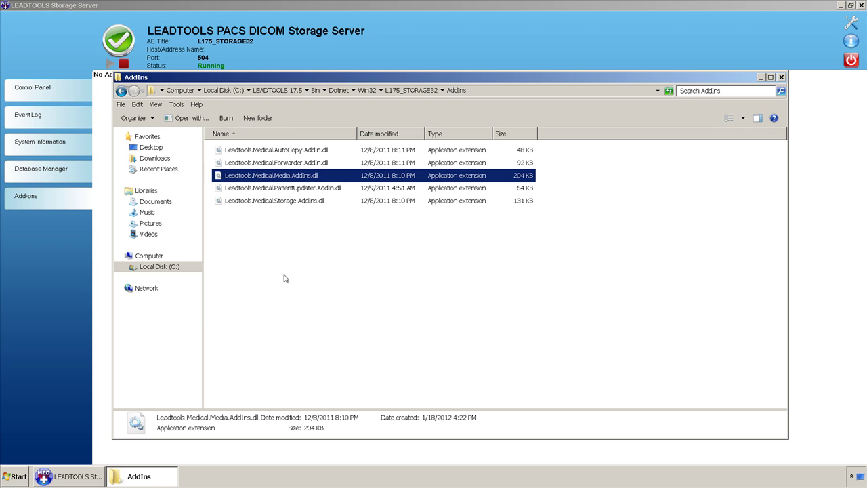
{"action": "left_click", "coordinate": [781, 77]}
Close the server, then relaunch Storage Server Manager C# 32-bit from Help and Demos > 01 Storage Server.
{"action": "left_click", "coordinate": [851, 60]}
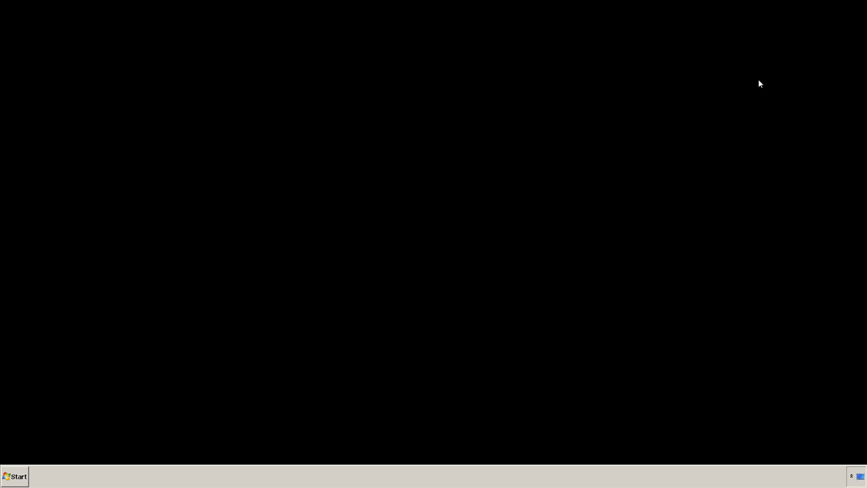
{"action": "left_click", "coordinate": [14, 476]}
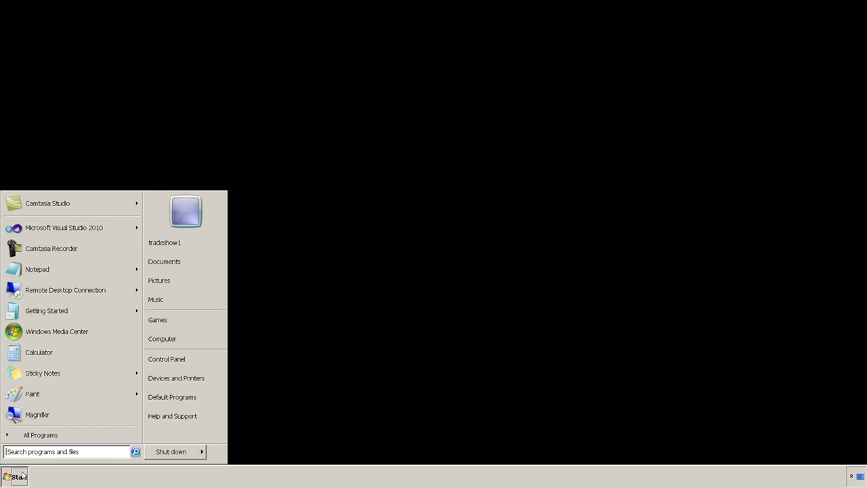
{"action": "left_click", "coordinate": [51, 434]}
{"action": "left_click", "coordinate": [68, 384]}
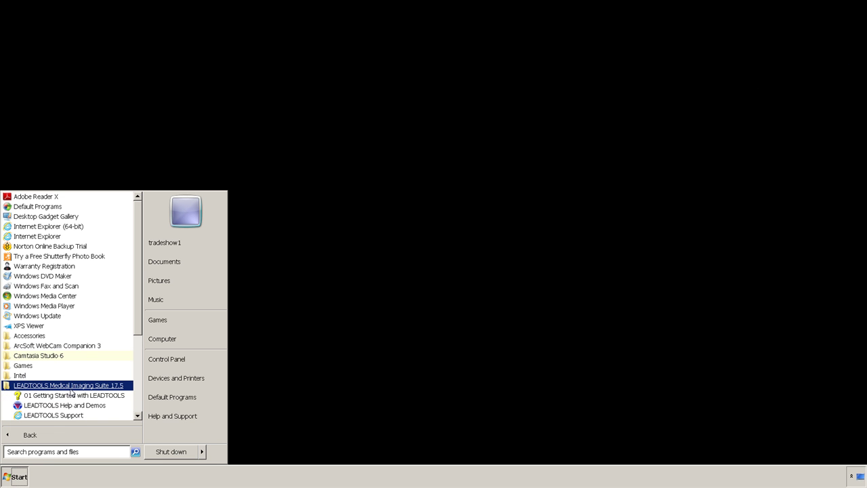
{"action": "left_click", "coordinate": [58, 405]}
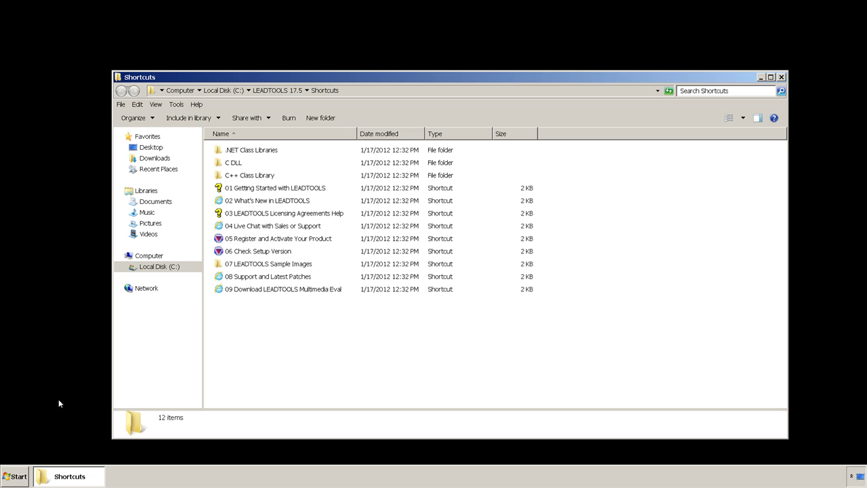
{"action": "double_click", "coordinate": [254, 150]}
{"action": "double_click", "coordinate": [255, 151]}
{"action": "double_click", "coordinate": [248, 174]}
{"action": "double_click", "coordinate": [252, 150]}
{"action": "double_click", "coordinate": [249, 150]}
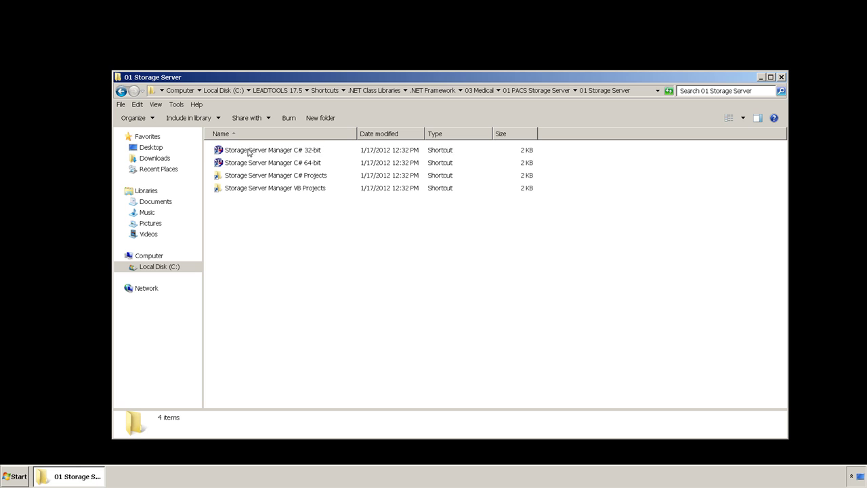
{"action": "left_click", "coordinate": [250, 151]}
{"action": "double_click", "coordinate": [249, 150]}
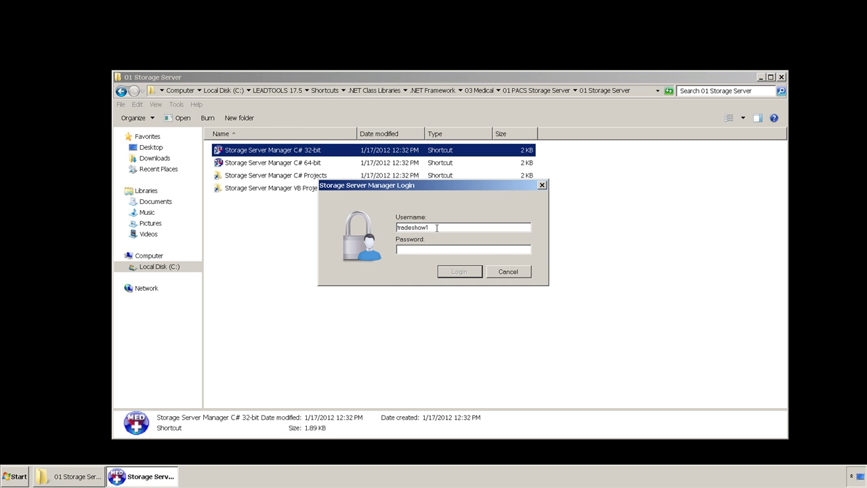
Log in with the account password and close the leftover folder window.
{"action": "double_click", "coordinate": [438, 227]}
{"action": "left_click", "coordinate": [430, 249]}
{"action": "type", "text": "•••••••••••"}
{"action": "left_click", "coordinate": [455, 271]}
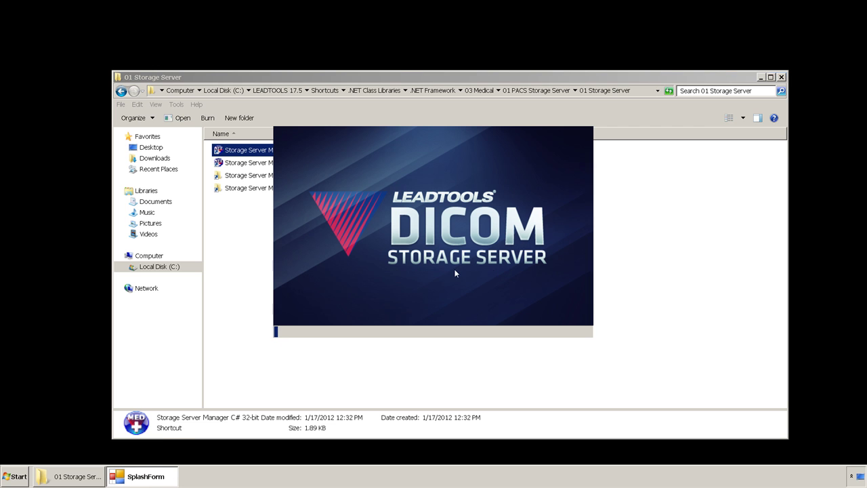
{"action": "left_click", "coordinate": [782, 77]}
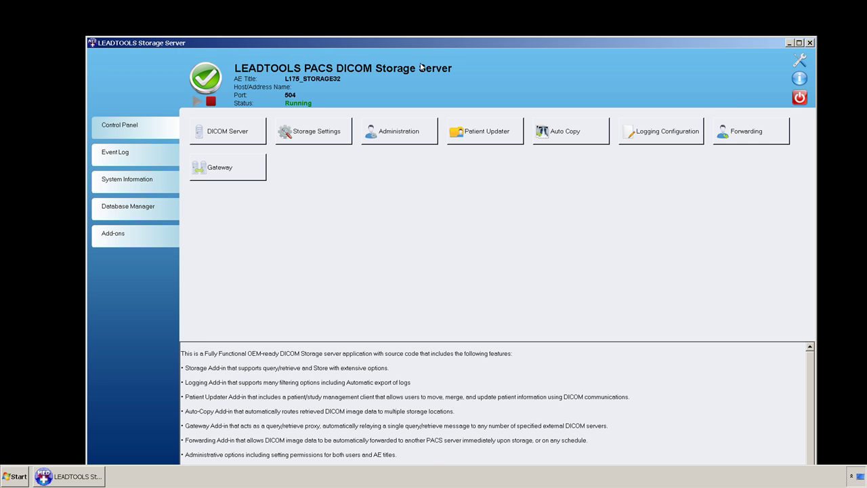
Maximize, verify Media Creation Configuration under Add-ons, then view System Information (1 patient, 1 study, 2 images).
{"action": "double_click", "coordinate": [429, 43]}
{"action": "left_click", "coordinate": [62, 205]}
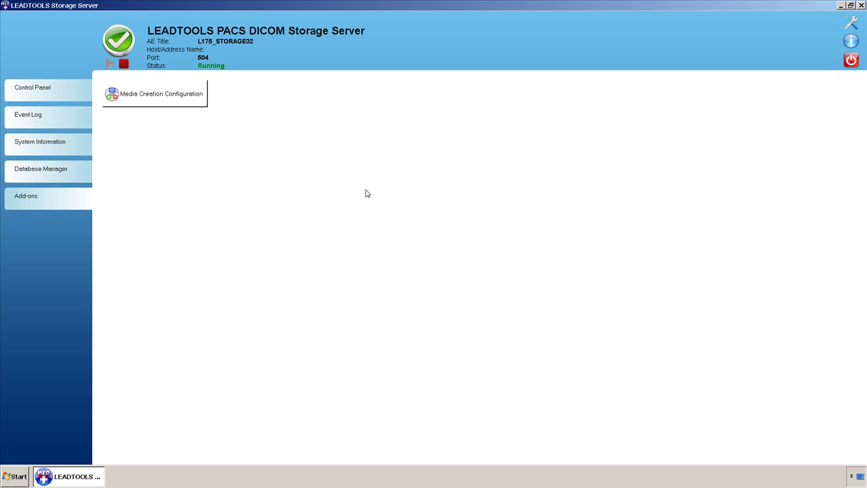
{"action": "left_click", "coordinate": [64, 147]}
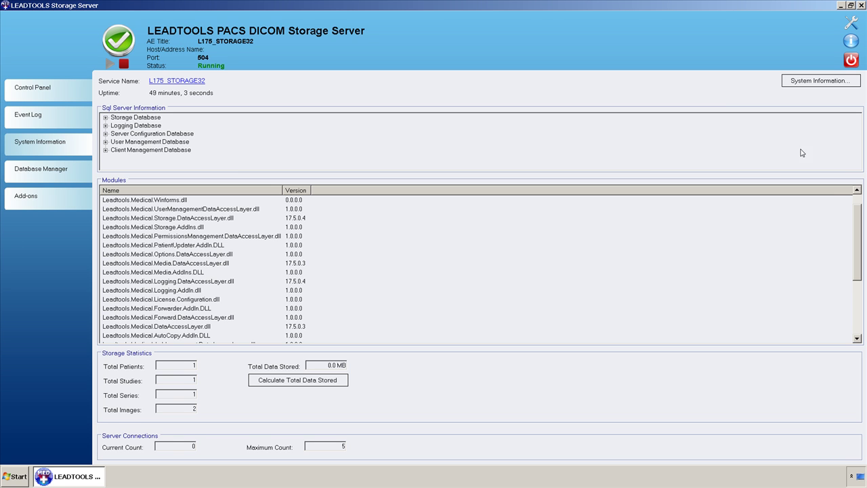
Check the Windows system details, expand Storage Database, and calculate total data stored (1.9 MB).
{"action": "left_click", "coordinate": [803, 83]}
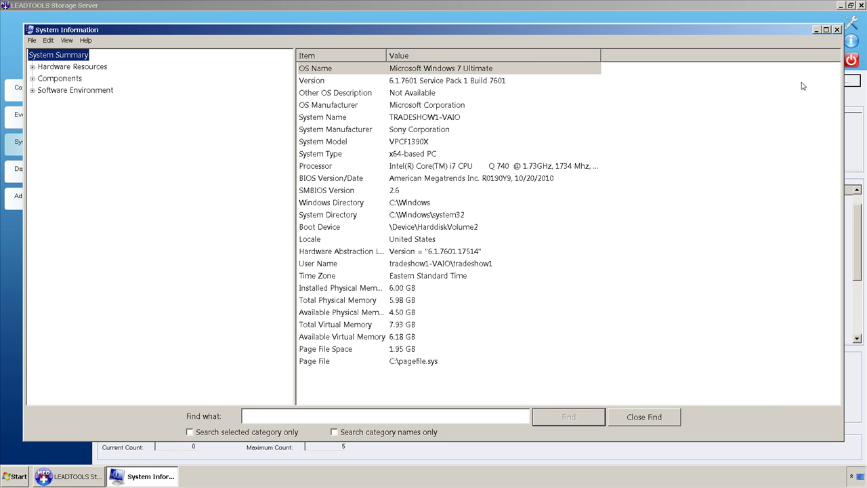
{"action": "left_click", "coordinate": [837, 30]}
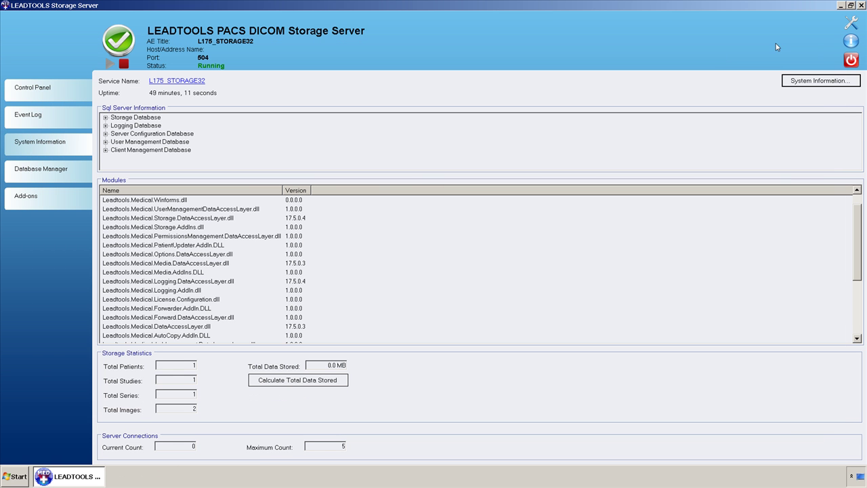
{"action": "left_click", "coordinate": [105, 117]}
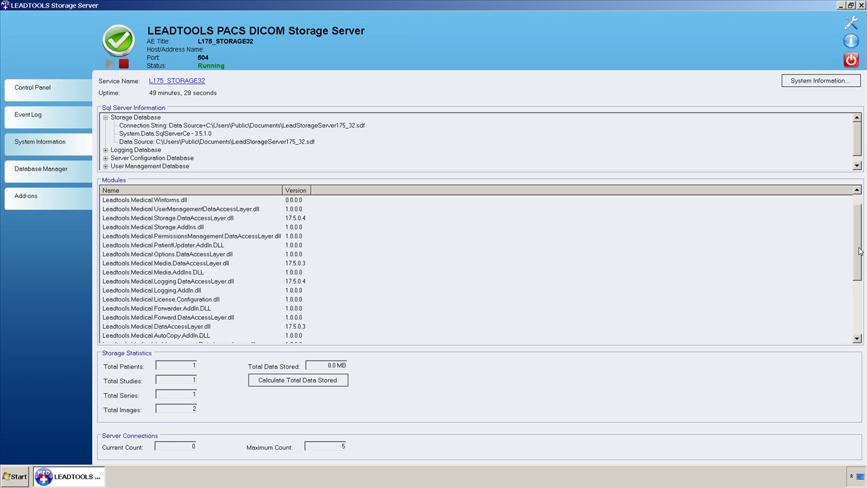
{"action": "left_click_drag", "start_coordinate": [859, 250], "coordinate": [858, 308]}
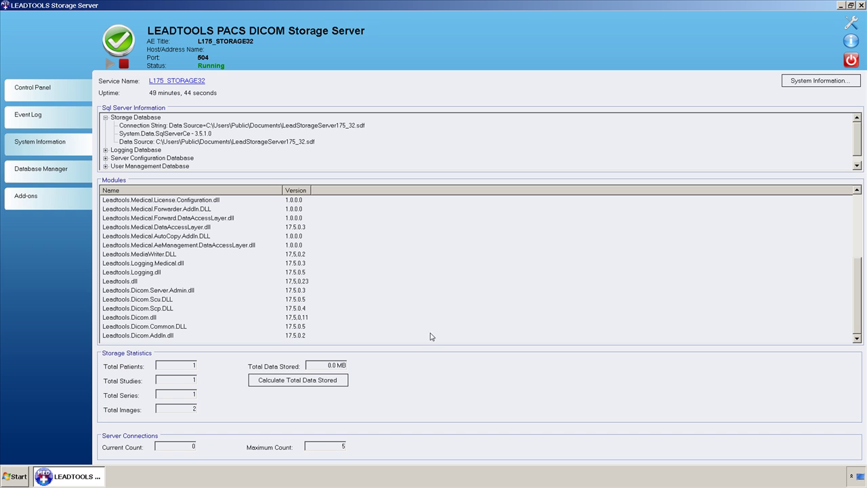
{"action": "left_click", "coordinate": [335, 383]}
Open Database Manager, keep its display at Image Level, then switch to the Event Log page.
{"action": "left_click", "coordinate": [63, 167]}
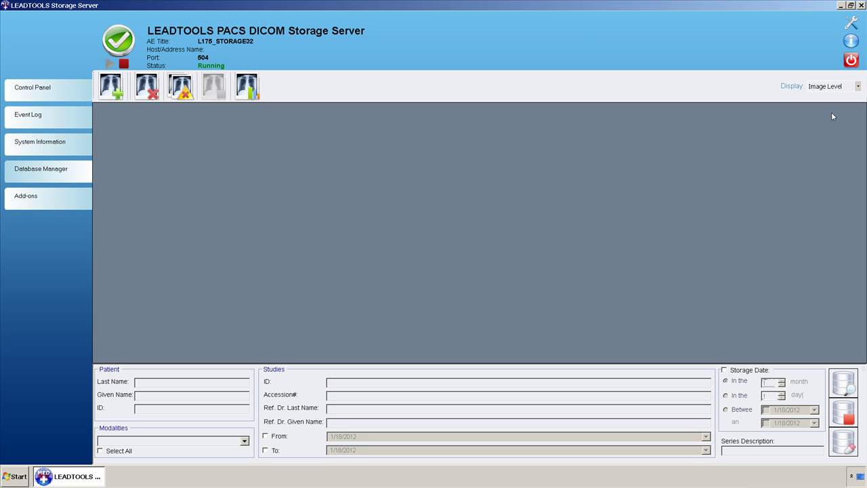
{"action": "left_click", "coordinate": [853, 89]}
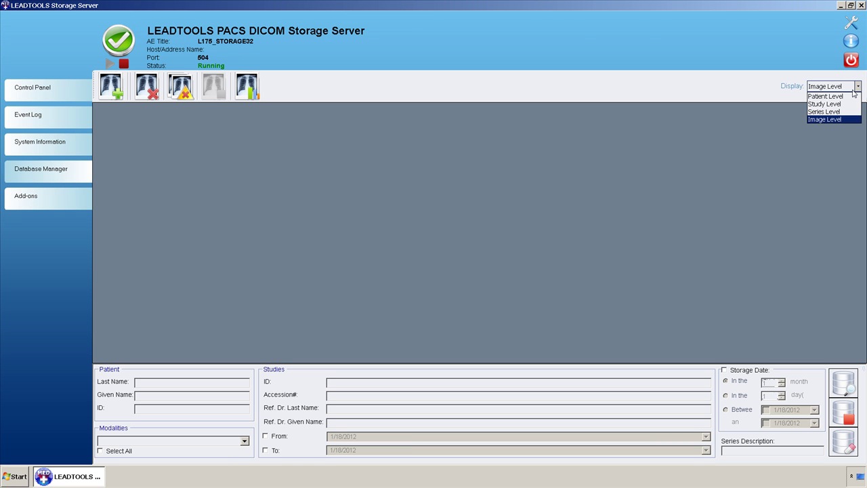
{"action": "left_click", "coordinate": [853, 93]}
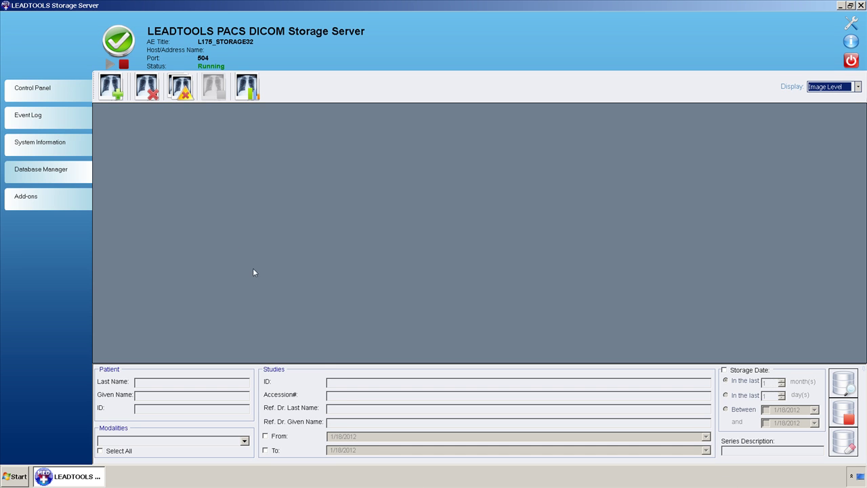
{"action": "left_click", "coordinate": [52, 119]}
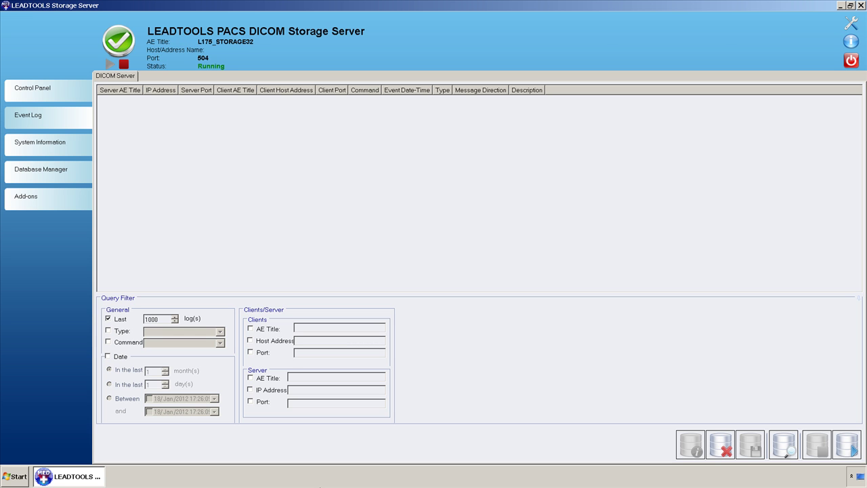
Enable the Type and Command query filters and run a single query to list Information and Audit entries.
{"action": "left_click", "coordinate": [122, 332]}
{"action": "left_click", "coordinate": [154, 335]}
{"action": "left_click", "coordinate": [154, 338]}
{"action": "left_click", "coordinate": [137, 345]}
{"action": "left_click", "coordinate": [179, 346]}
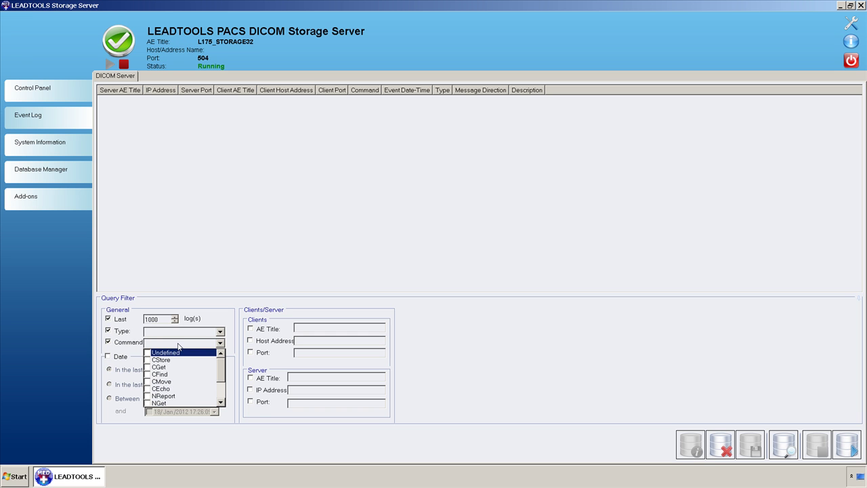
{"action": "left_click", "coordinate": [180, 347]}
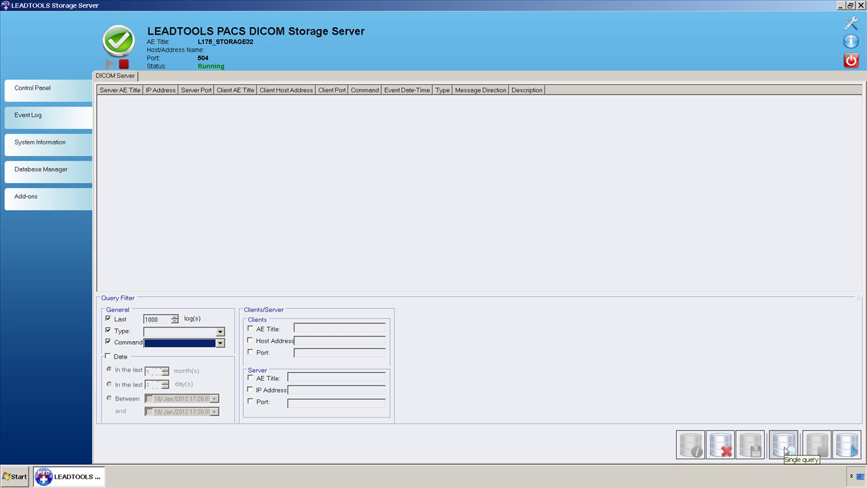
{"action": "left_click", "coordinate": [785, 451]}
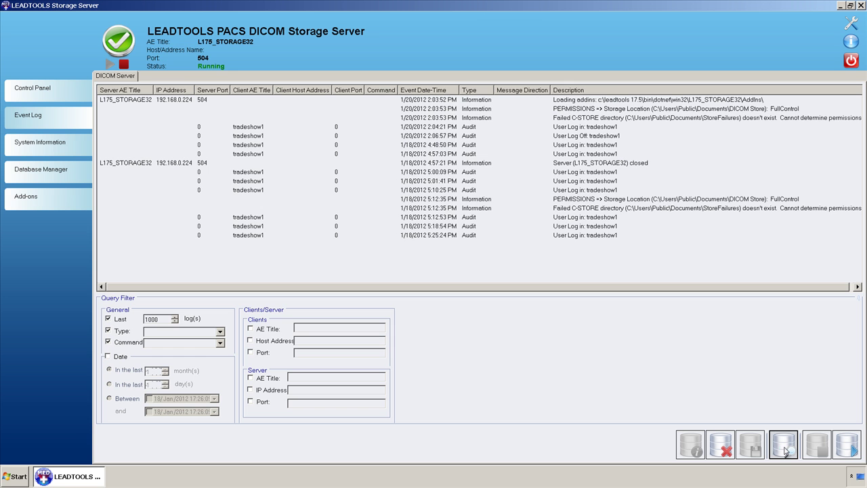
{"action": "left_click", "coordinate": [462, 174]}
{"action": "double_click", "coordinate": [461, 174]}
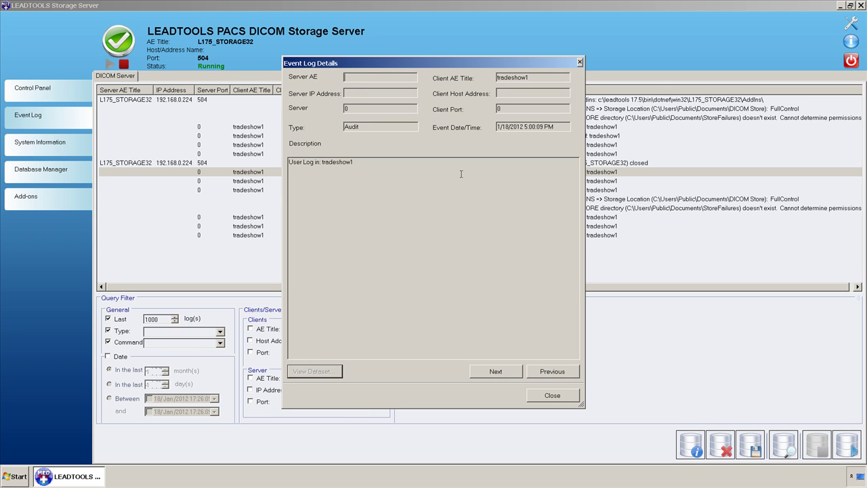
{"action": "left_click", "coordinate": [495, 370]}
{"action": "left_click", "coordinate": [496, 370]}
{"action": "left_click", "coordinate": [496, 370]}
{"action": "left_click", "coordinate": [495, 370]}
{"action": "left_click", "coordinate": [495, 370]}
{"action": "left_click", "coordinate": [496, 370]}
{"action": "left_click", "coordinate": [544, 376]}
{"action": "left_click", "coordinate": [543, 376]}
{"action": "left_click", "coordinate": [544, 376]}
{"action": "left_click", "coordinate": [543, 376]}
{"action": "left_click", "coordinate": [543, 375]}
{"action": "left_click", "coordinate": [543, 376]}
{"action": "left_click", "coordinate": [544, 376]}
{"action": "left_click", "coordinate": [544, 376]}
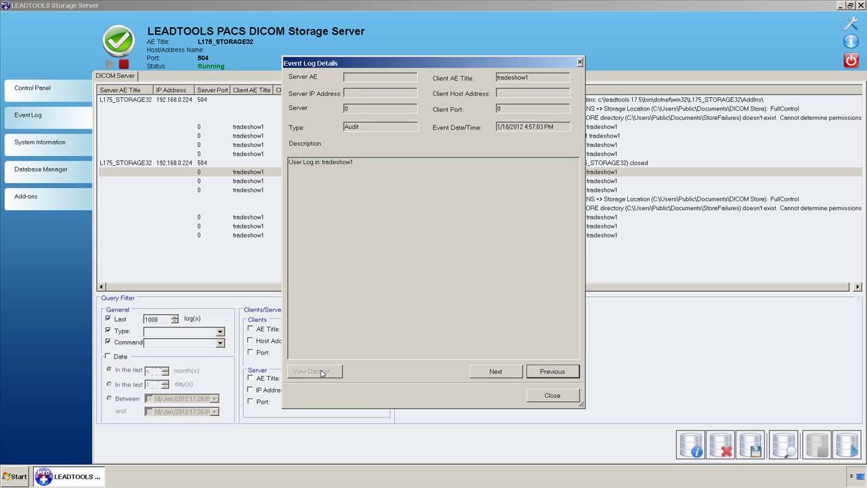
{"action": "left_click", "coordinate": [548, 396]}
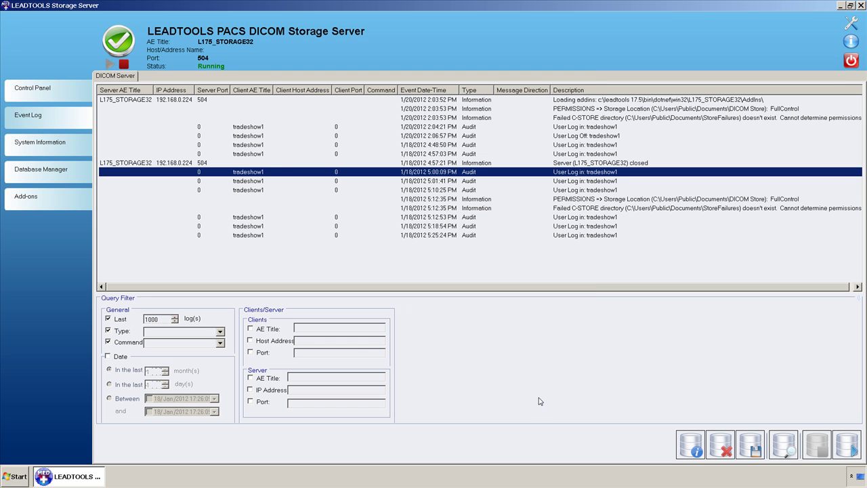
Extend the log selection to 5:12:53 PM, review Delete selected choices without deleting, then return to Control Panel.
{"action": "key", "text": "shift+Down"}
{"action": "key", "text": "shift+Down"}
{"action": "key", "text": "shift+Down"}
{"action": "key", "text": "shift+Down"}
{"action": "key", "text": "shift+Down"}
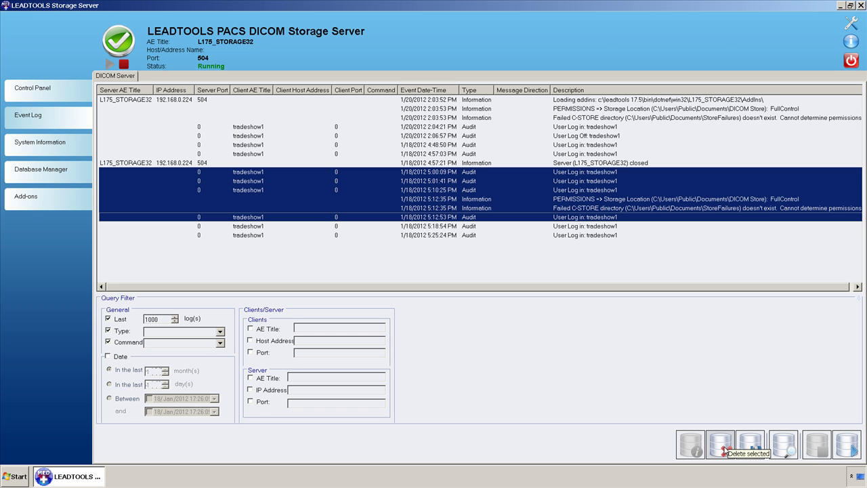
{"action": "left_click", "coordinate": [721, 446]}
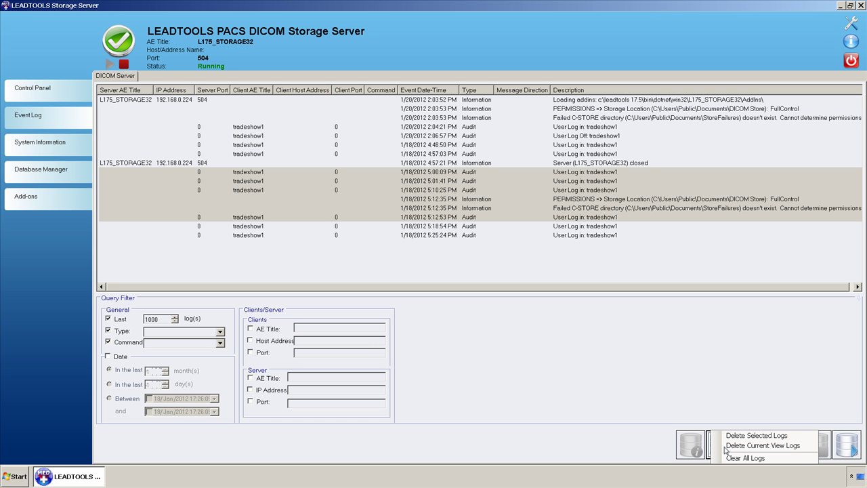
{"action": "left_click", "coordinate": [721, 406]}
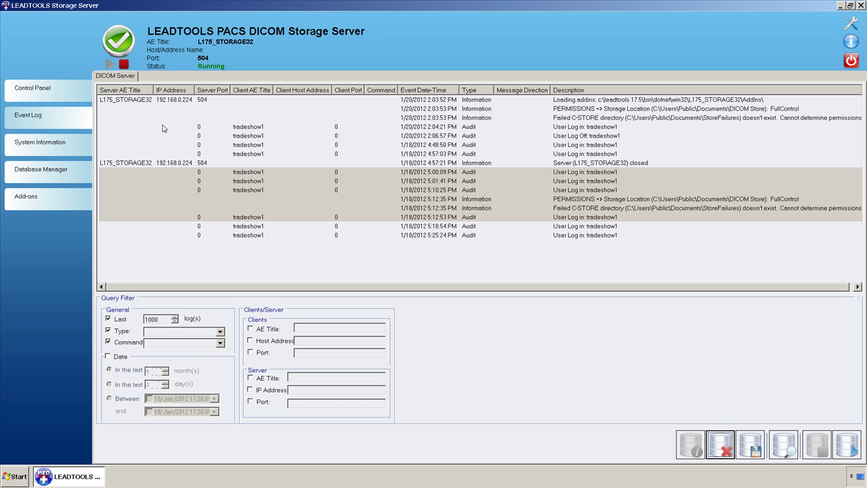
{"action": "left_click", "coordinate": [65, 91]}
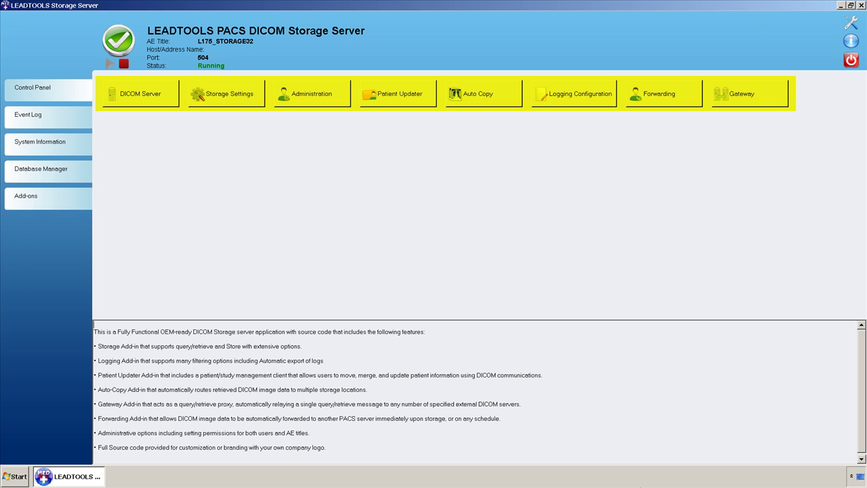
Open Server Settings on DICOM Server, showing AE Title L175_STORAGE32 and Start Mode Manual.
{"action": "left_click", "coordinate": [164, 94]}
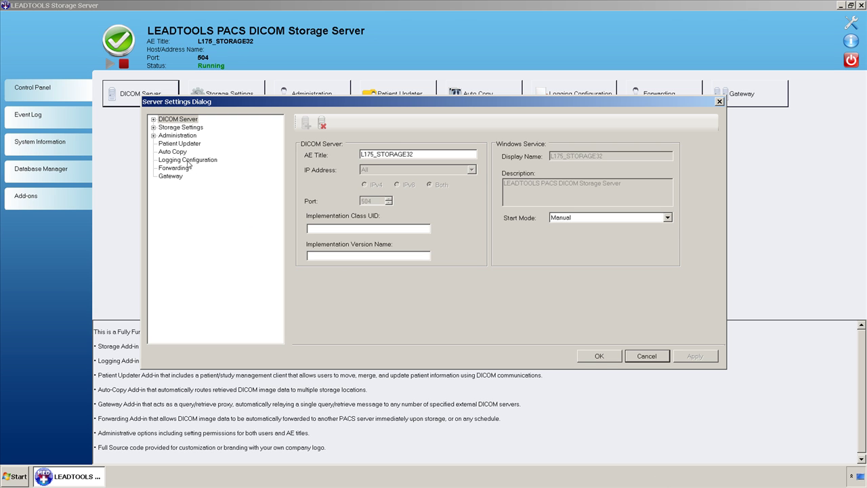
Expand DICOM Server in the settings tree and view the four client AE titles and ports.
{"action": "left_click", "coordinate": [153, 118]}
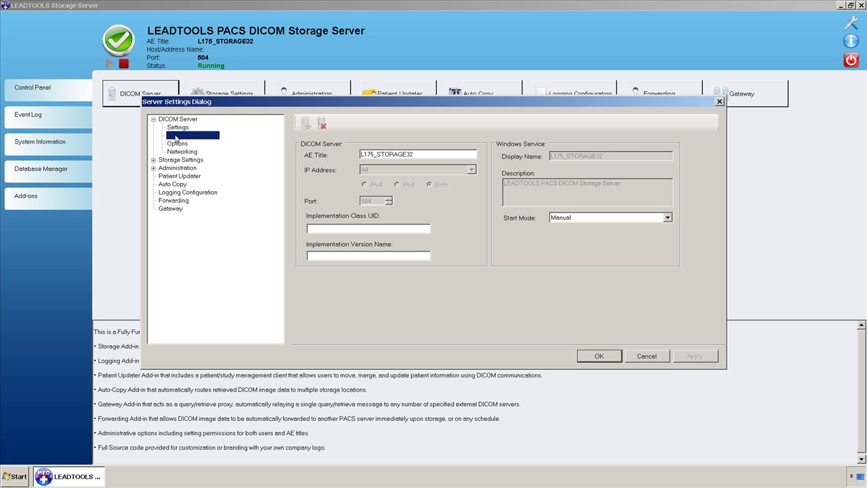
{"action": "left_click", "coordinate": [178, 136]}
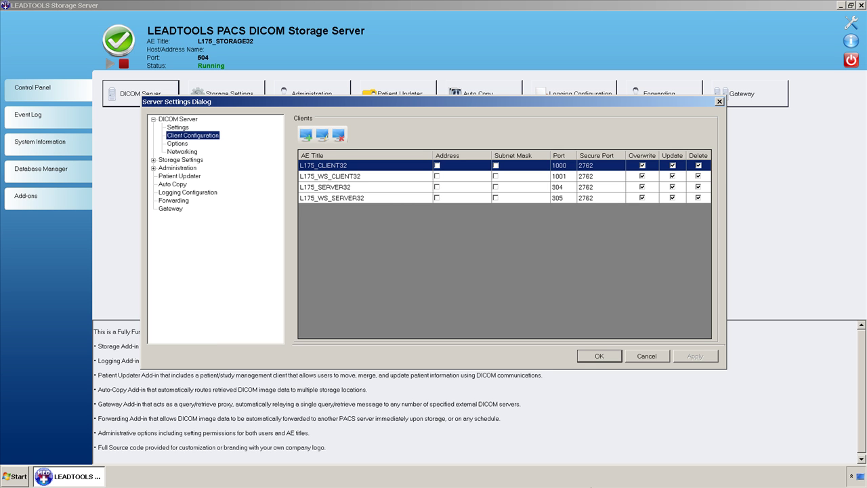
View the Options page, then Networking: PDU Max Length 46726, send and receive buffers 29696.
{"action": "left_click", "coordinate": [176, 142]}
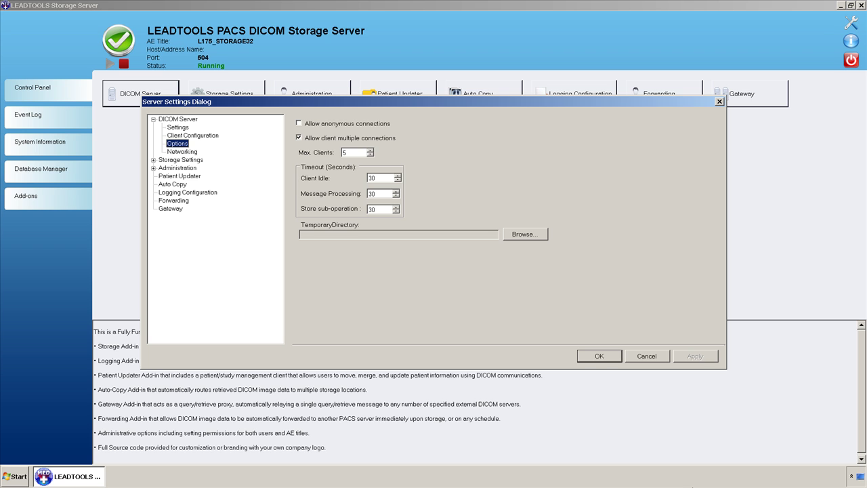
{"action": "left_click", "coordinate": [181, 151]}
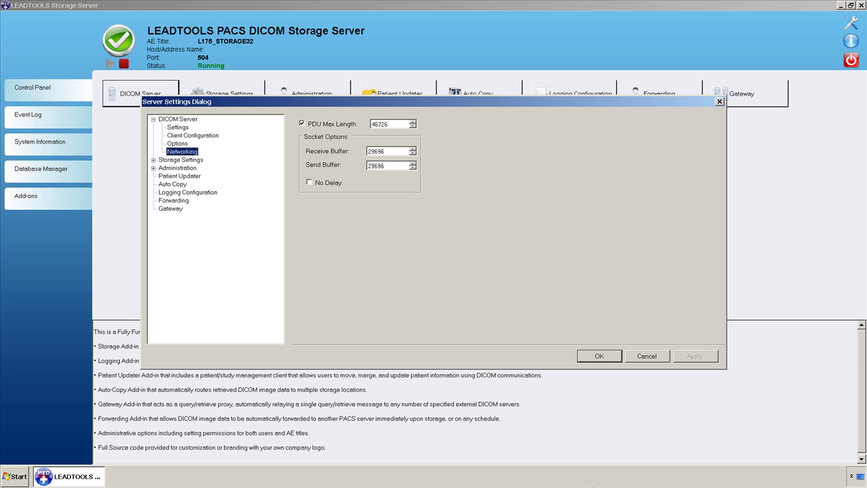
Go to Storage Settings > Store Settings and view the Images tab: thumbnails off, 64×64 Jpeg, quality 2.
{"action": "key", "text": "Down"}
{"action": "key", "text": "Right"}
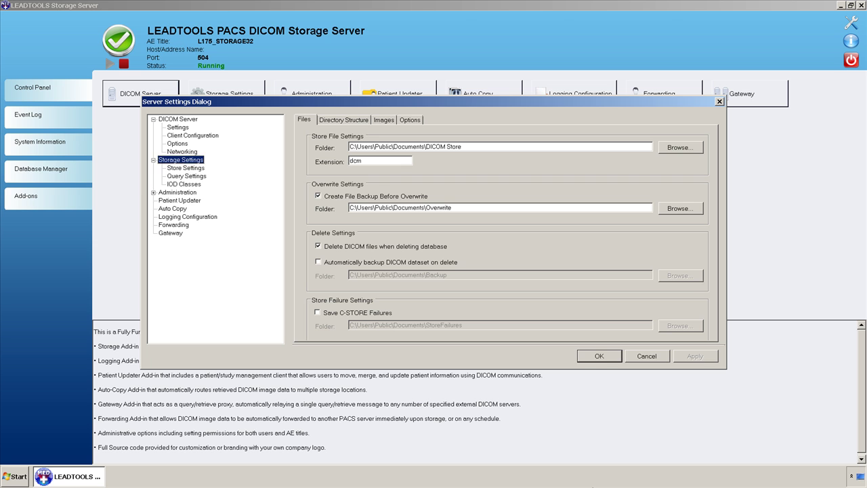
{"action": "key", "text": "Down"}
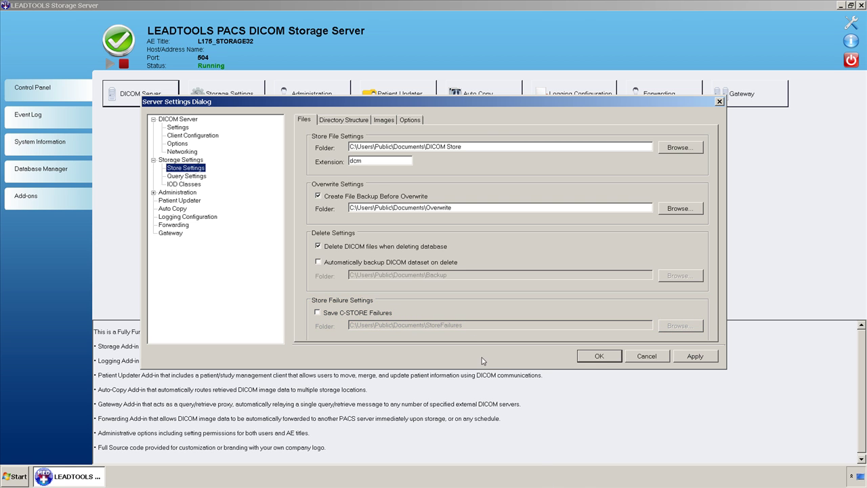
{"action": "left_click", "coordinate": [344, 121]}
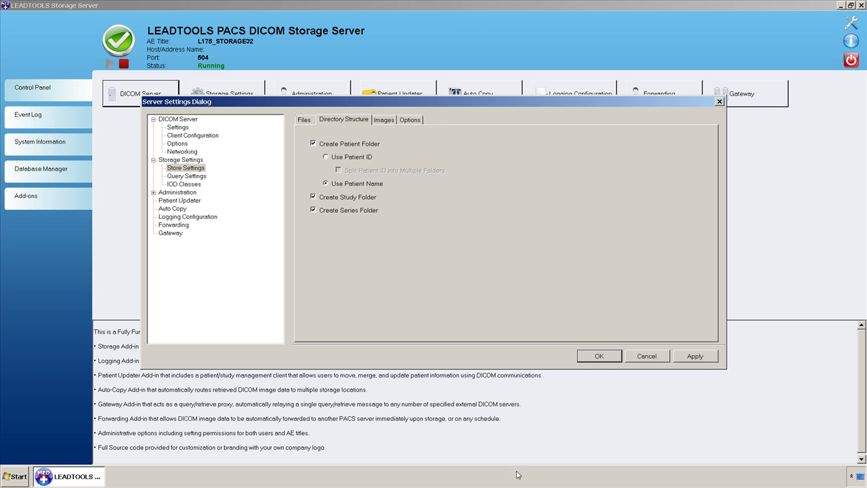
{"action": "left_click", "coordinate": [391, 123]}
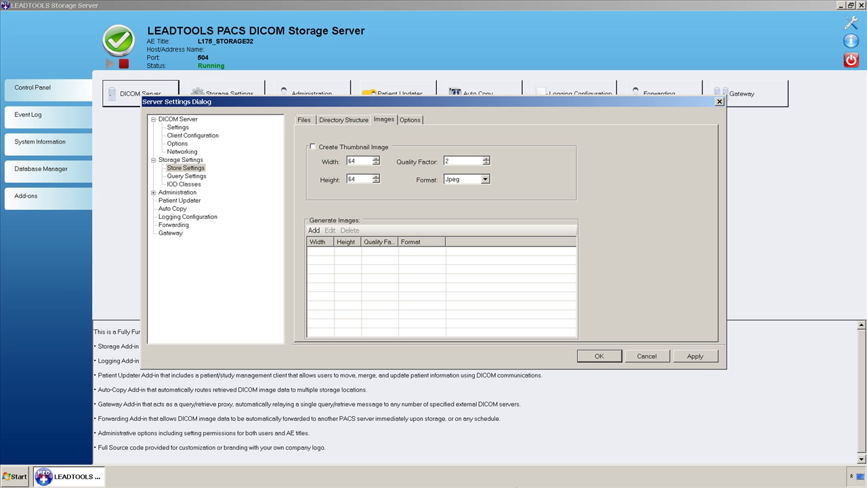
Preview the Jpeg generated-image format without adding it, then view duplicate and update options, all unchecked.
{"action": "left_click", "coordinate": [314, 230]}
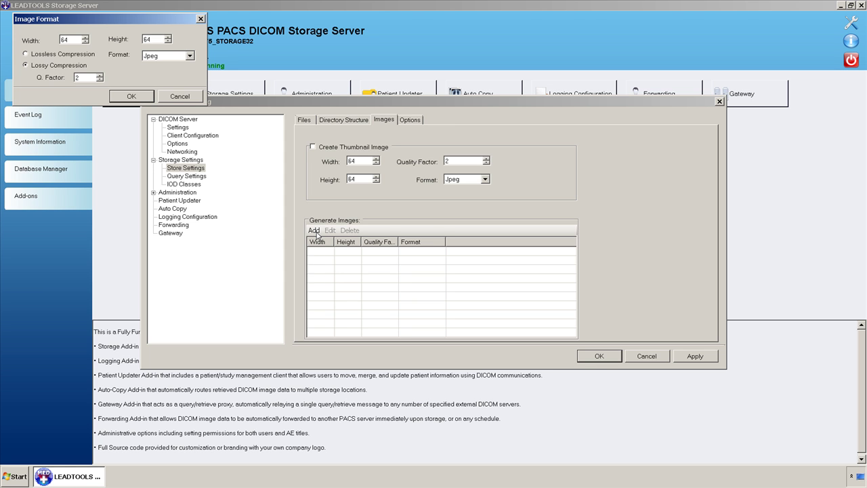
{"action": "left_click", "coordinate": [189, 56]}
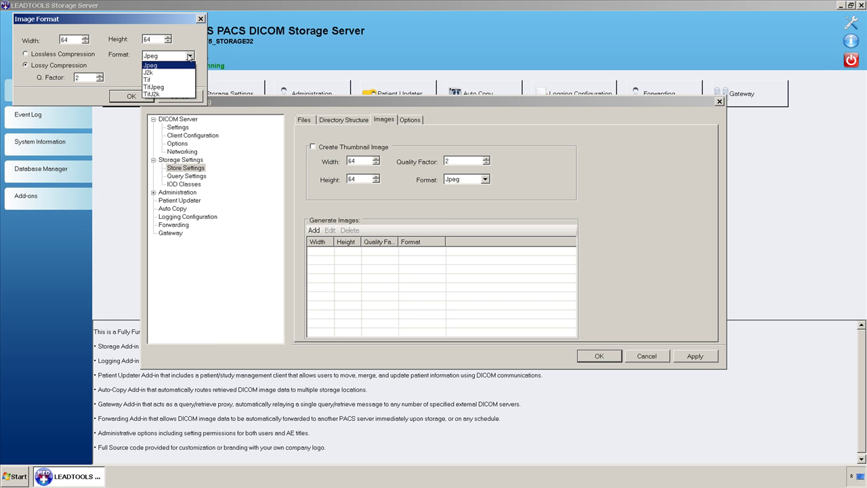
{"action": "left_click", "coordinate": [203, 23]}
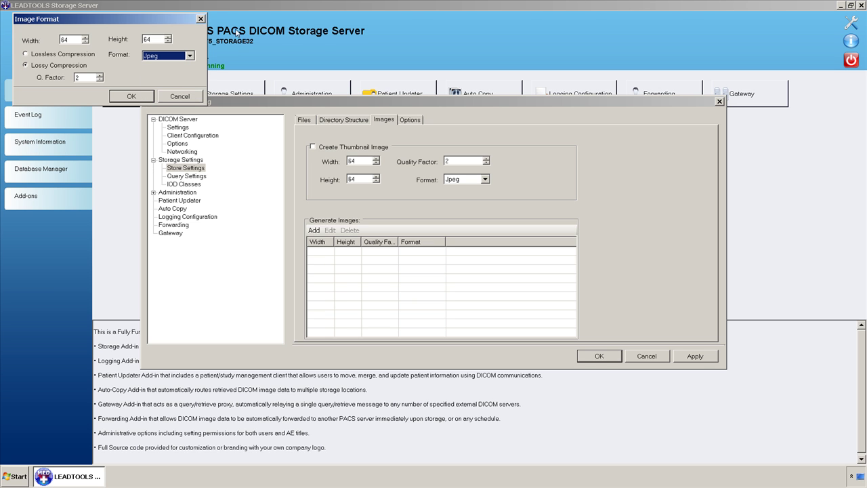
{"action": "left_click", "coordinate": [200, 19]}
{"action": "left_click", "coordinate": [414, 121]}
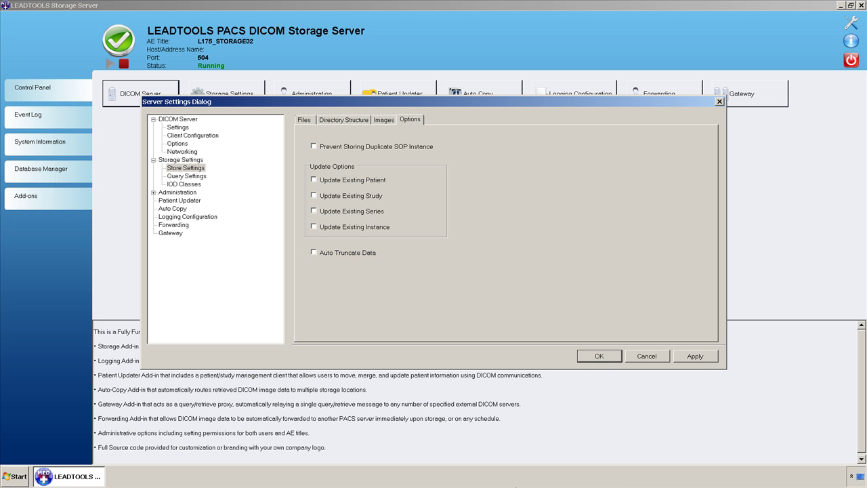
Show Query Settings under Storage Settings, with all validation and response dataset options checked.
{"action": "left_click", "coordinate": [186, 176]}
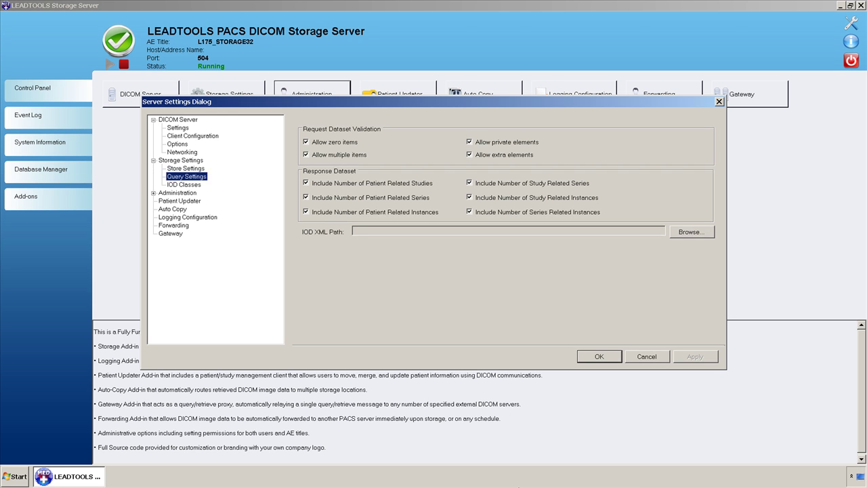
Show the IOD Classes page with its master and supported storage IOD lists.
{"action": "left_click", "coordinate": [183, 185]}
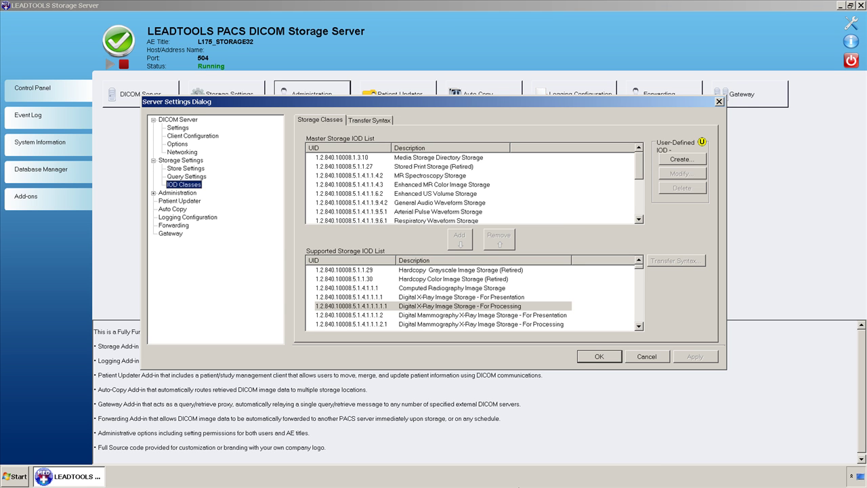
Review Digital X-Ray For Processing syntaxes without changes, then show the master and supported transfer syntax lists.
{"action": "double_click", "coordinate": [445, 306]}
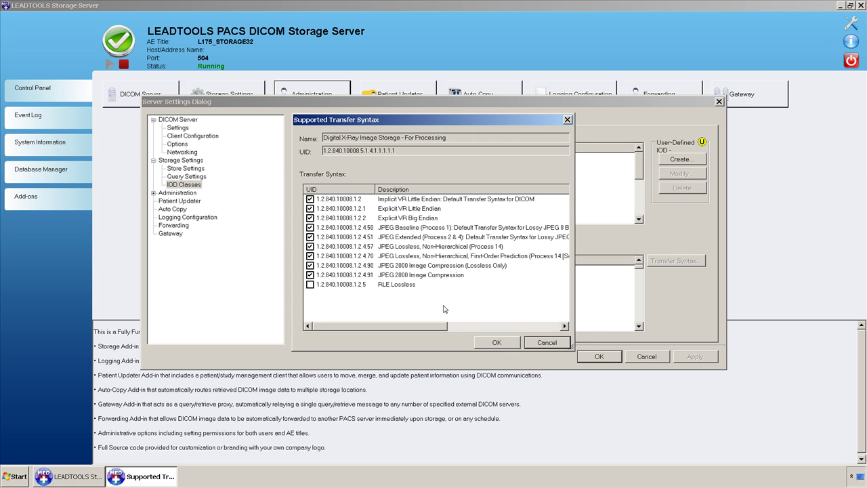
{"action": "left_click", "coordinate": [531, 342]}
{"action": "left_click", "coordinate": [362, 122]}
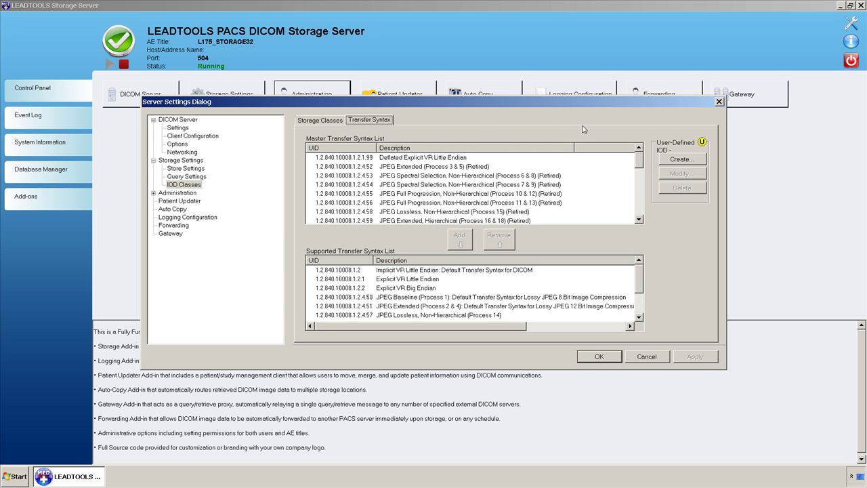
{"action": "left_click", "coordinate": [687, 163]}
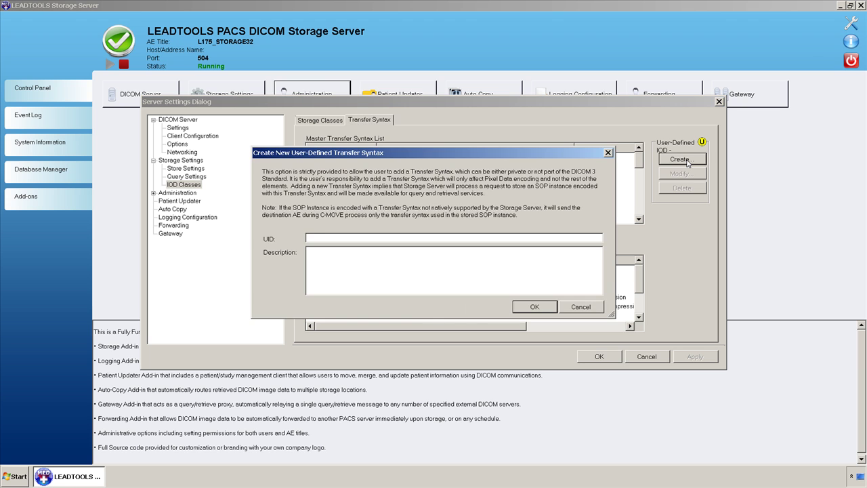
{"action": "type", "text": "0123456789"}
{"action": "key", "text": "Tab"}
{"action": "type", "text": "Testing"}
{"action": "left_click", "coordinate": [534, 306]}
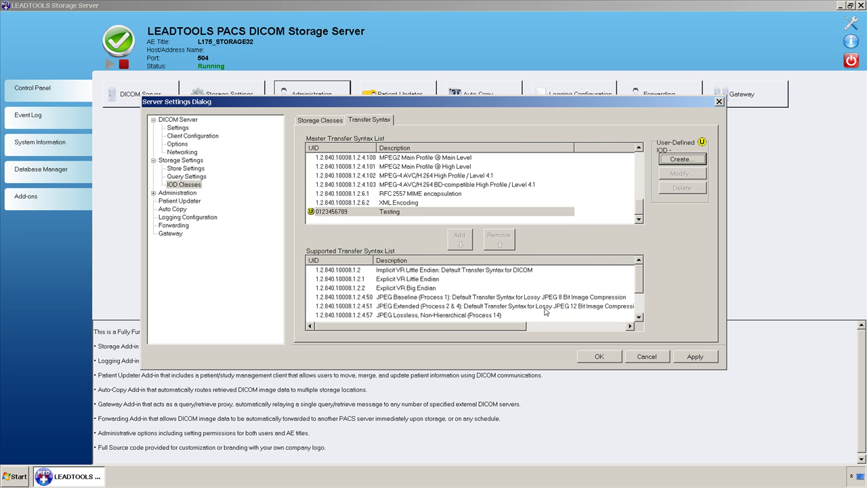
Add the Testing transfer syntax to the supported list and return to Storage Classes.
{"action": "left_click", "coordinate": [398, 214]}
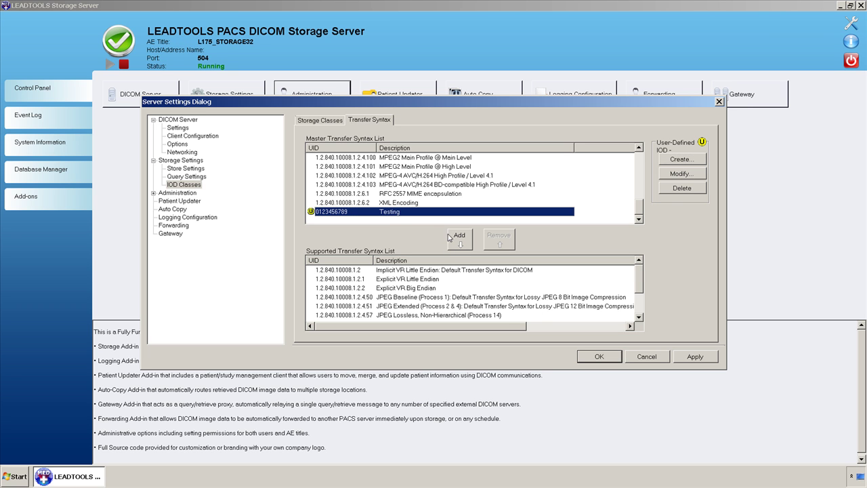
{"action": "left_click", "coordinate": [460, 238]}
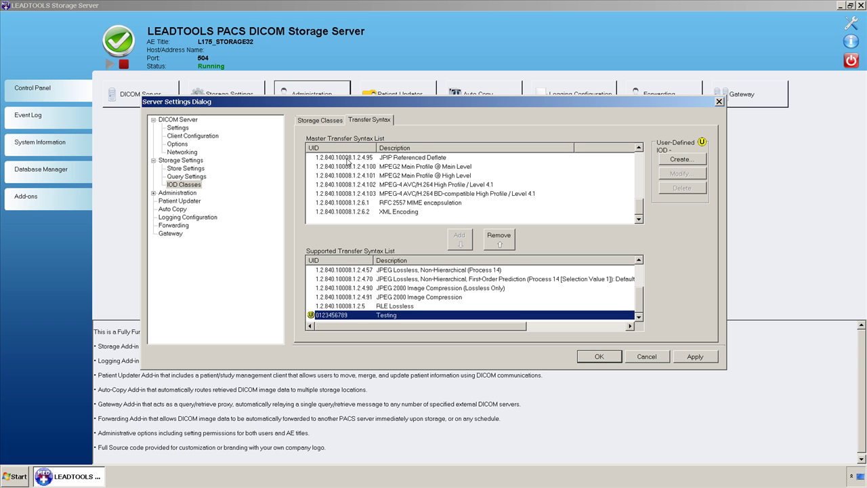
{"action": "left_click", "coordinate": [314, 121]}
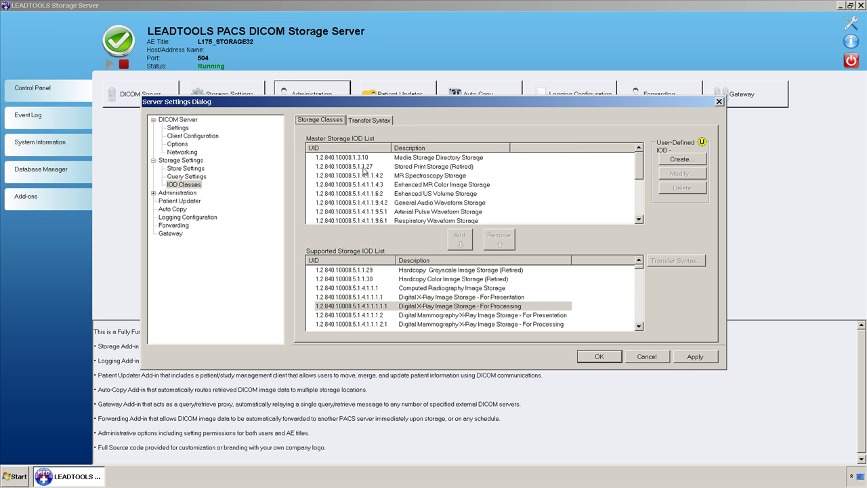
{"action": "double_click", "coordinate": [431, 306]}
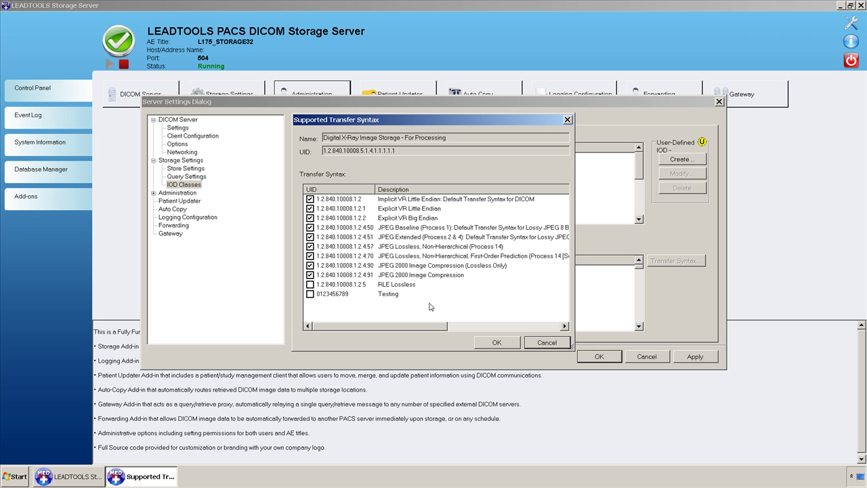
{"action": "left_click", "coordinate": [536, 345]}
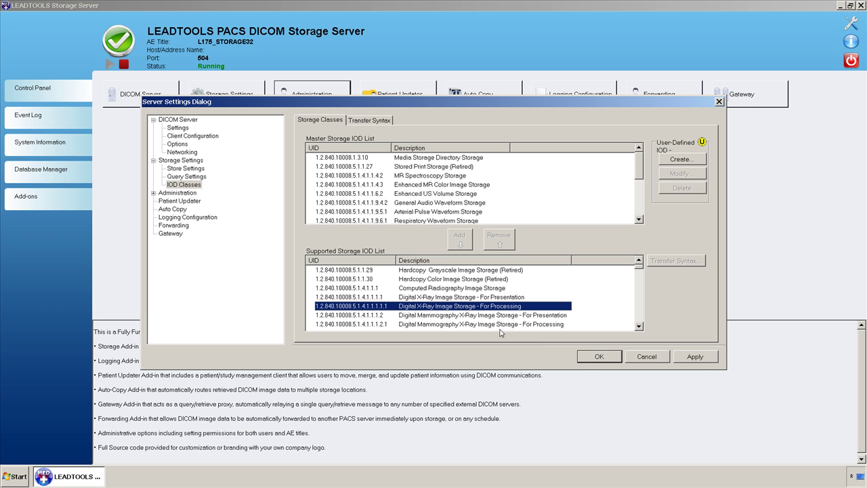
Expand Administration, review Password Options, then show the Users page with its single account.
{"action": "left_click", "coordinate": [154, 193]}
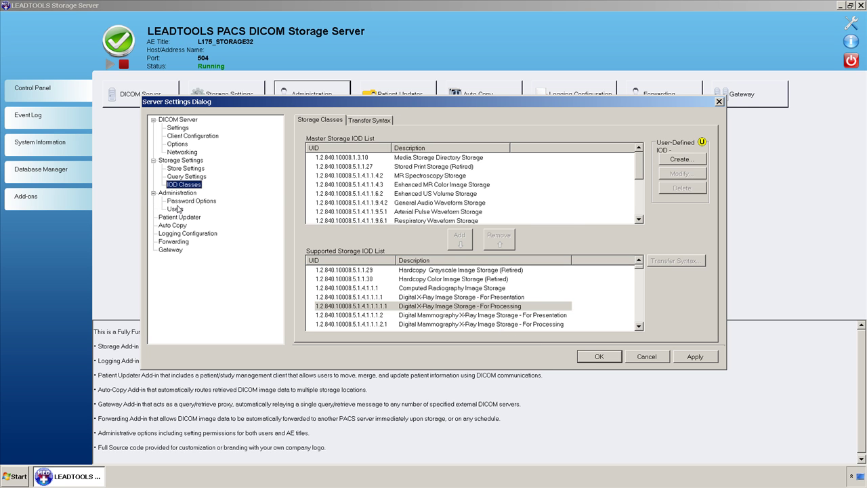
{"action": "left_click", "coordinate": [177, 203]}
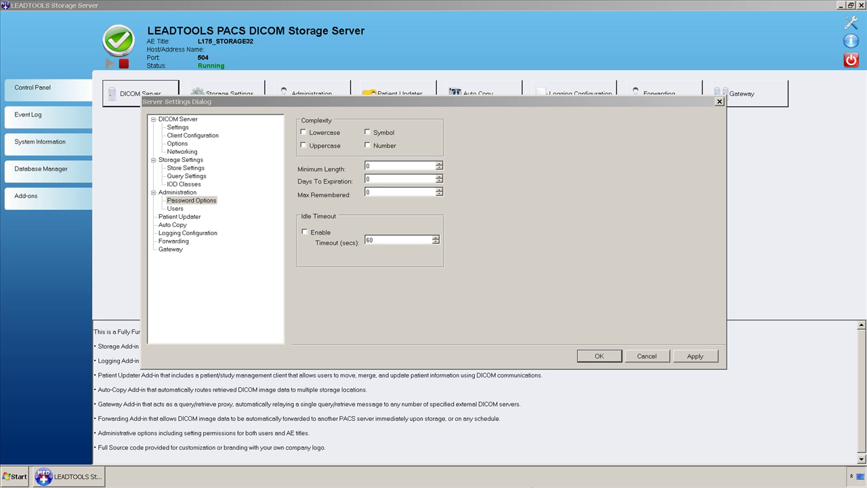
{"action": "left_click", "coordinate": [175, 207]}
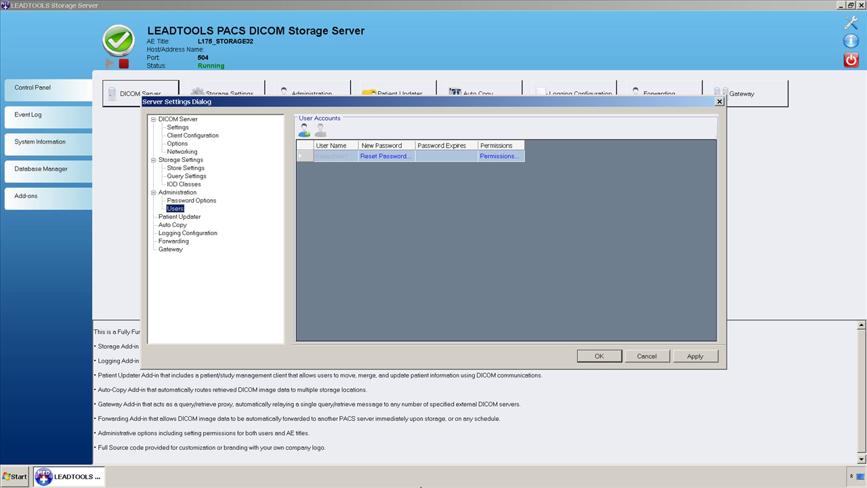
{"action": "left_click", "coordinate": [483, 157]}
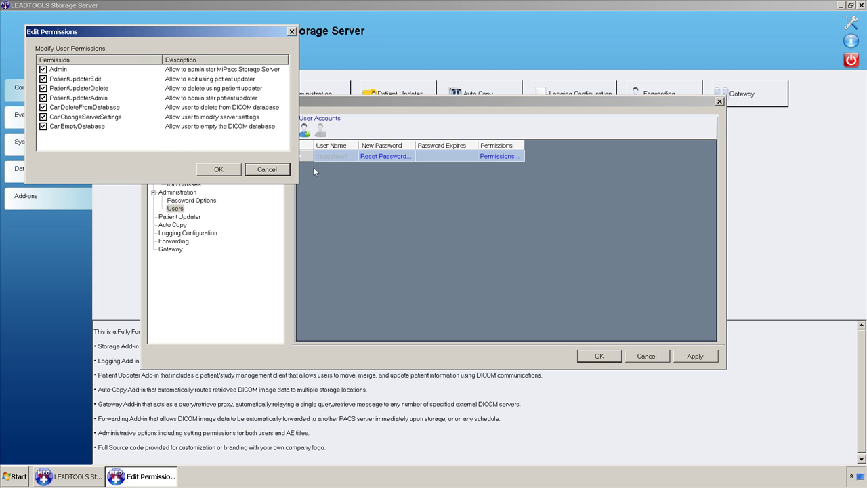
{"action": "left_click", "coordinate": [274, 173]}
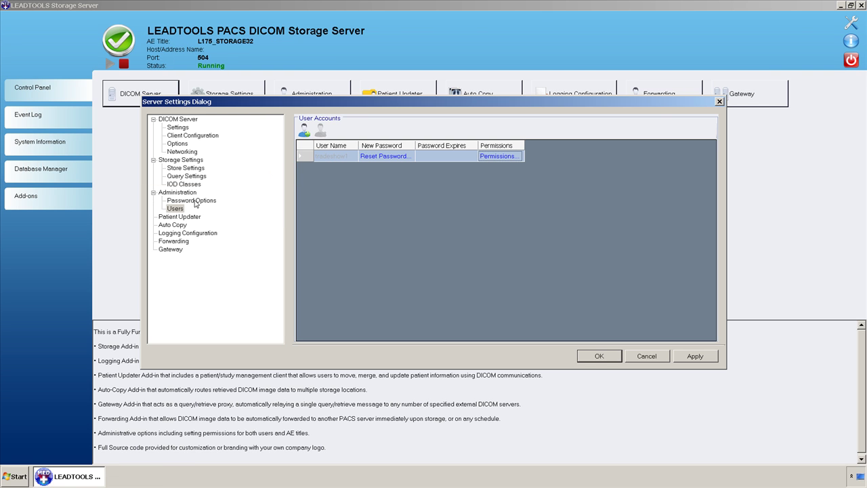
{"action": "left_click", "coordinate": [176, 209]}
Enable Auto Copy: moves to L175_SERVER32 copy to L175_CLIENT32, L175_WS_CLIENT32 and L175_WS_SERVER32.
{"action": "left_click", "coordinate": [167, 228]}
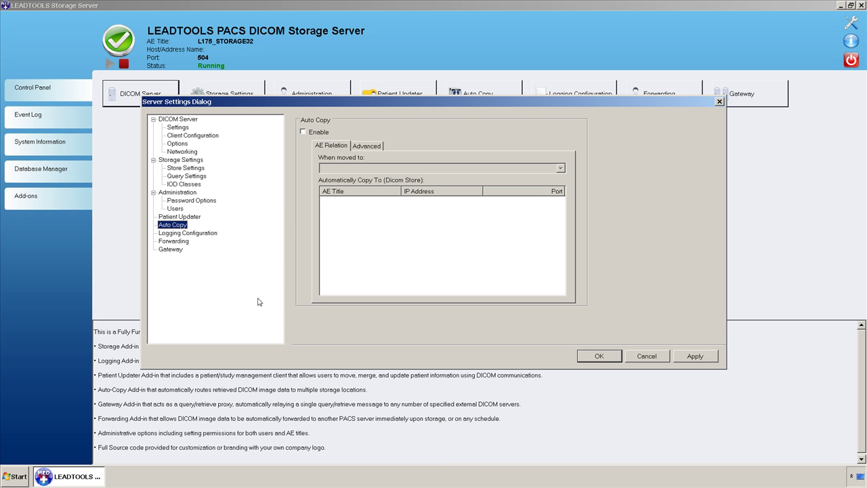
{"action": "left_click", "coordinate": [316, 132]}
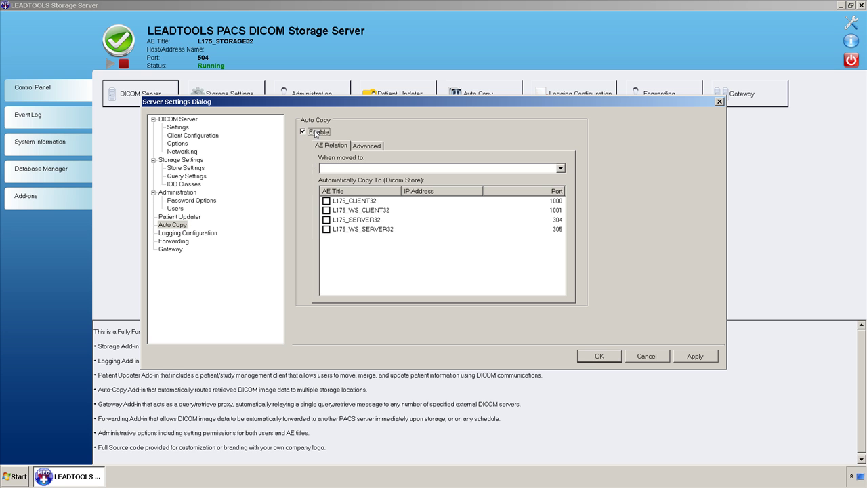
{"action": "left_click", "coordinate": [560, 168]}
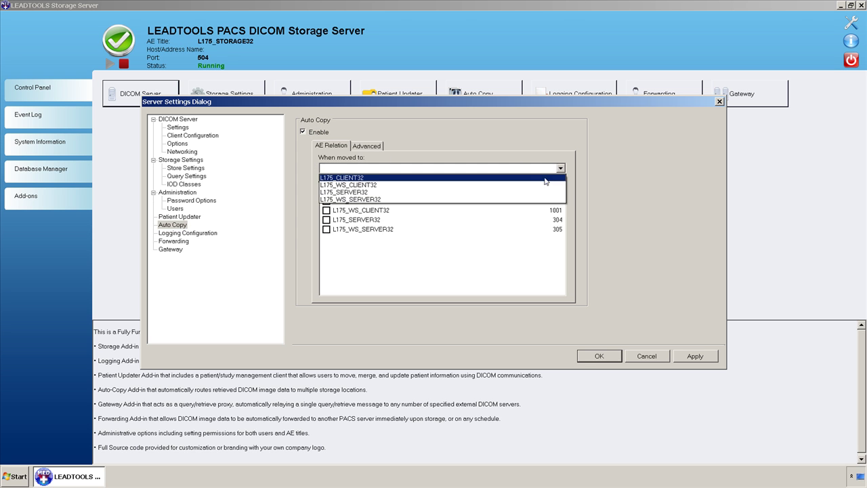
{"action": "left_click", "coordinate": [521, 192]}
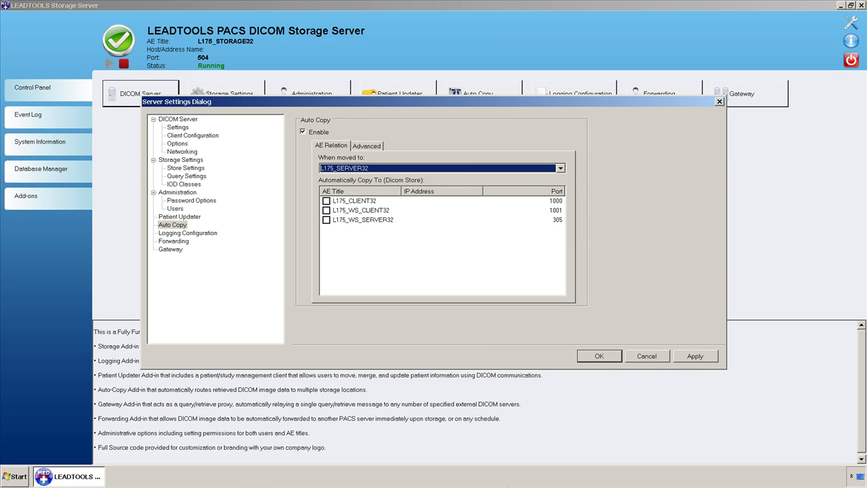
{"action": "left_click", "coordinate": [325, 203]}
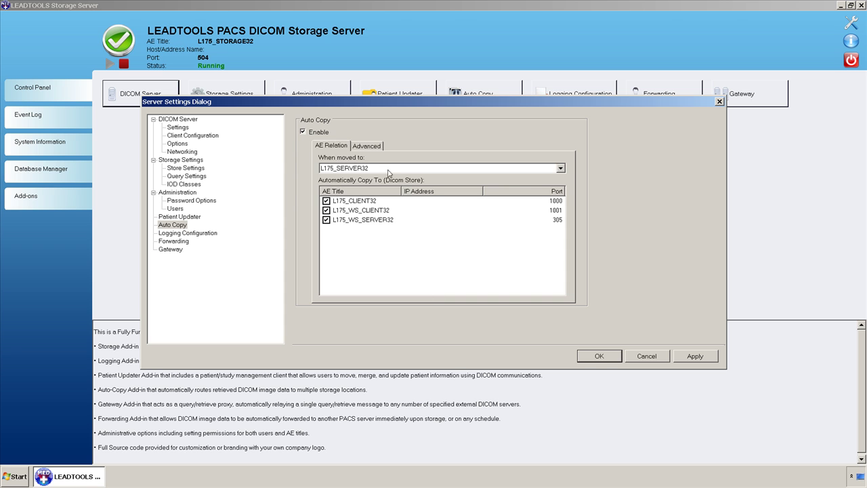
{"action": "left_click", "coordinate": [377, 147]}
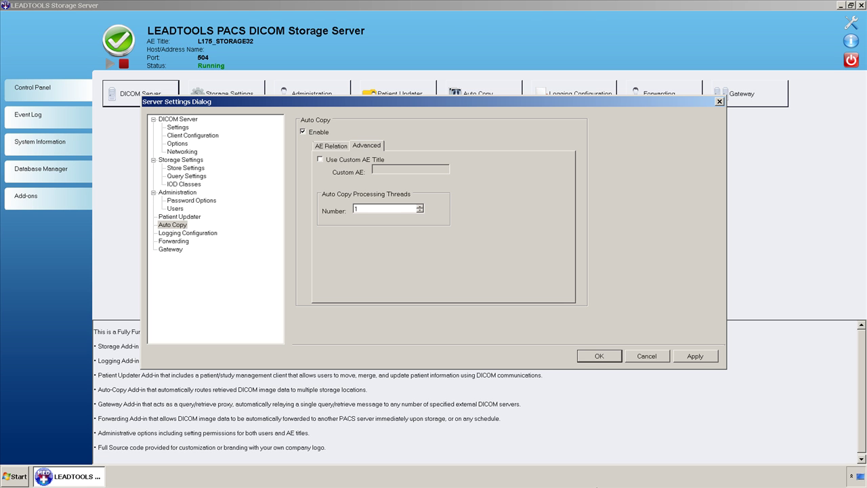
Show Logging Configuration, with Auto Save Log enabled every 1 day.
{"action": "left_click", "coordinate": [173, 225]}
{"action": "left_click", "coordinate": [187, 233]}
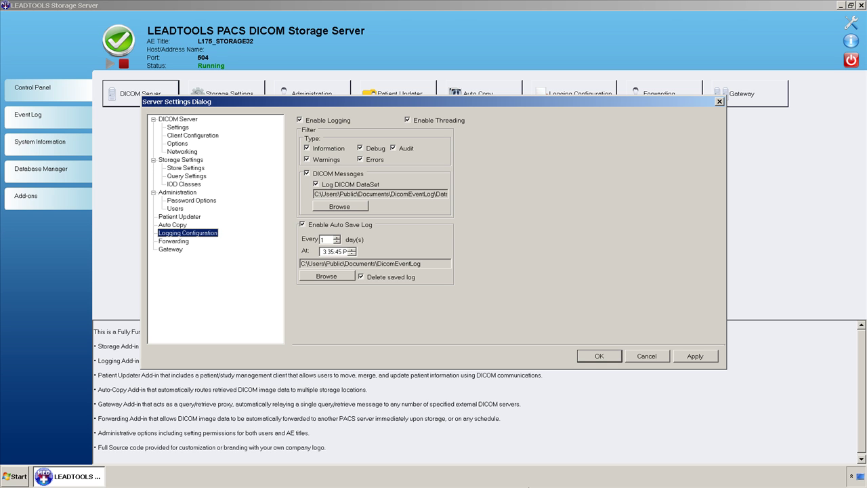
Show the Forwarding page, with Forward and Clean off and Hold Time 0 Days.
{"action": "left_click", "coordinate": [174, 241]}
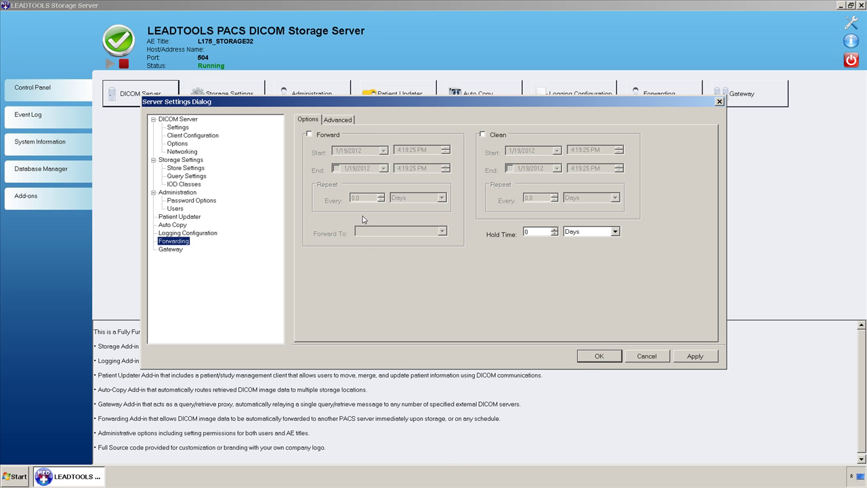
Look over the advanced Forwarding options, then show the Gateway page with empty lists.
{"action": "left_click", "coordinate": [339, 123]}
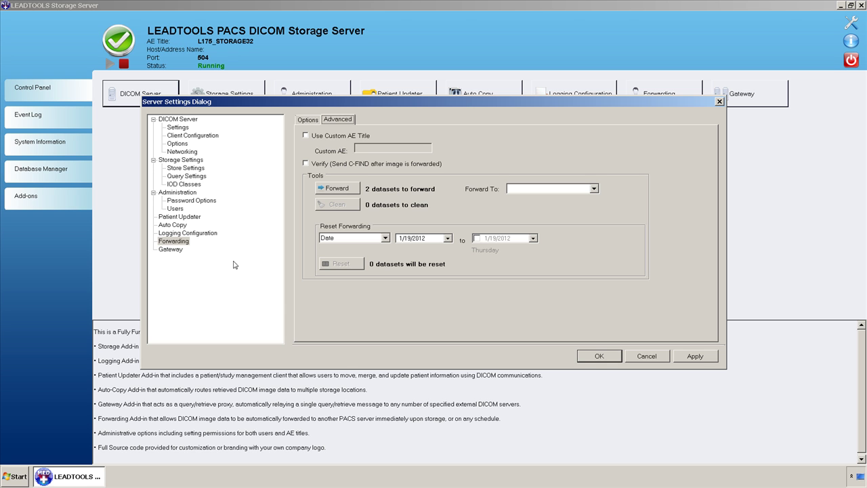
{"action": "left_click", "coordinate": [173, 250]}
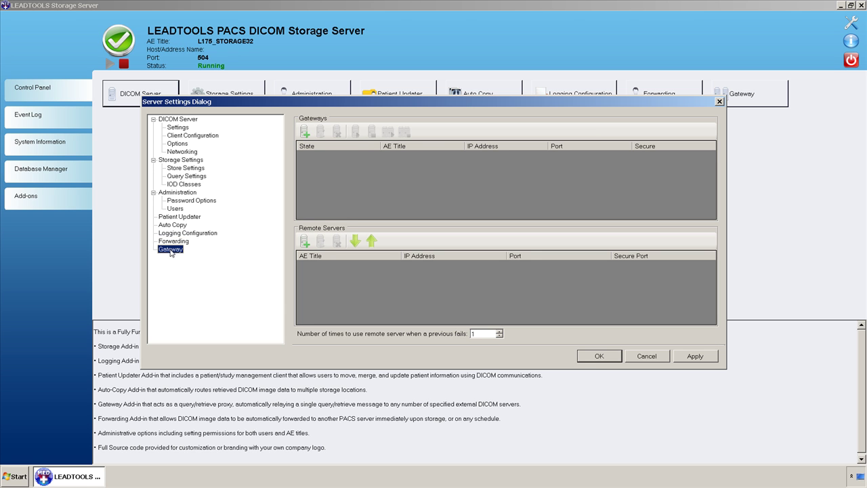